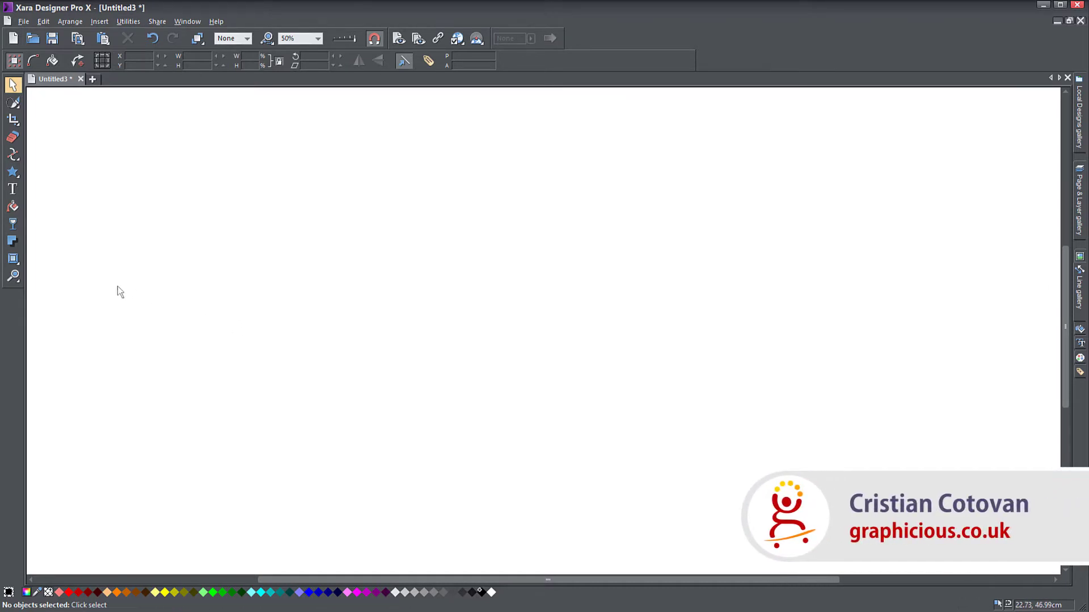
Choose the Contour tool from the Bevel tool flyout on the empty page
{"action": "mouse_move", "coordinate": [17, 263]}
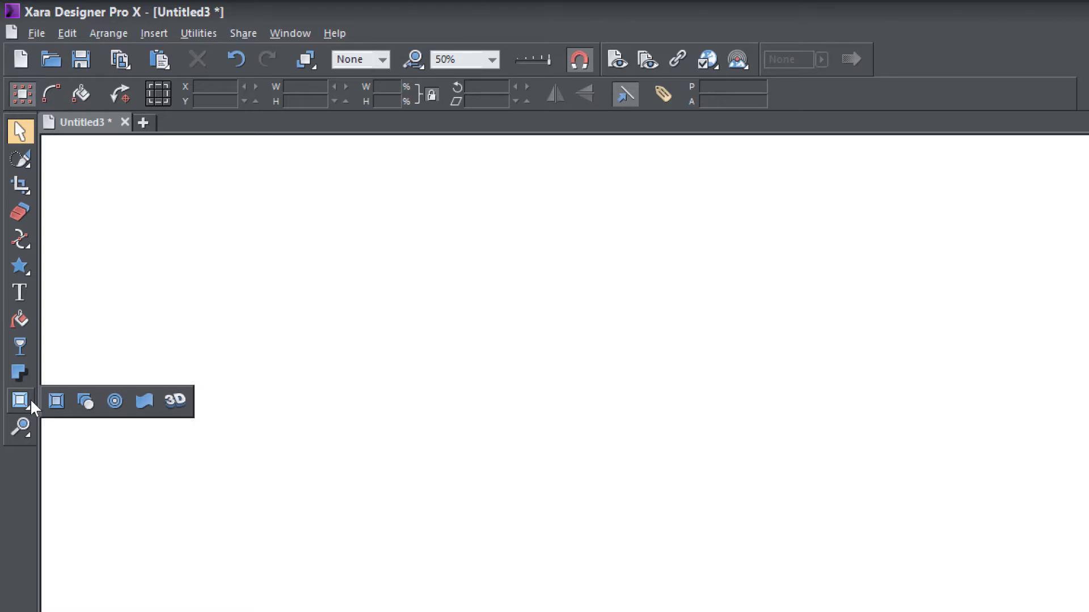
{"action": "left_click", "coordinate": [86, 402]}
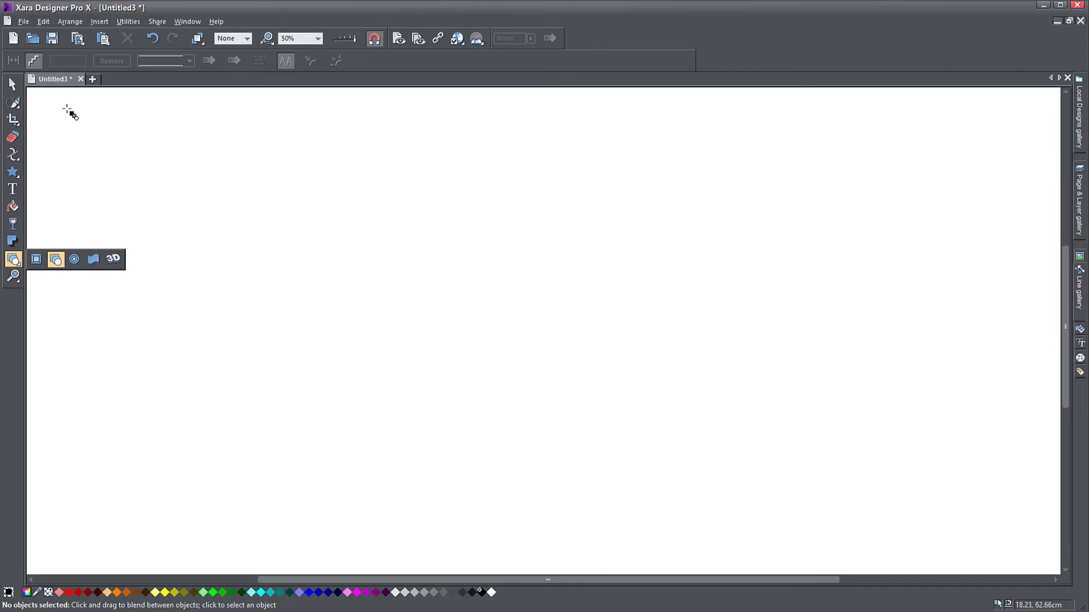
Draw a black five-point star and move it to the left of the page
{"action": "left_click", "coordinate": [12, 84]}
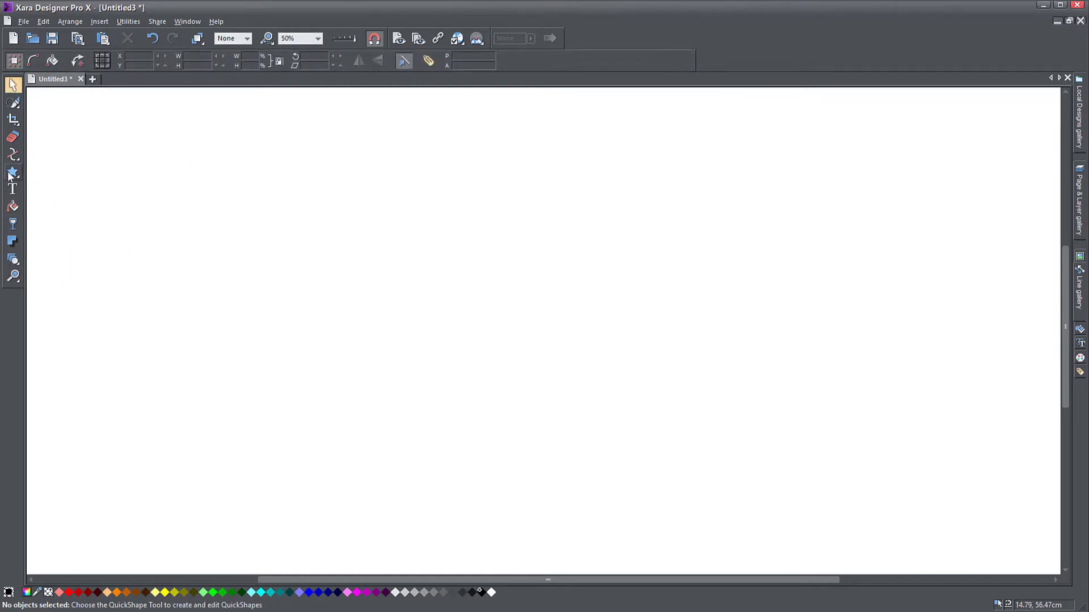
{"action": "mouse_move", "coordinate": [13, 175]}
{"action": "left_click", "coordinate": [75, 172]}
{"action": "left_click_drag", "start_coordinate": [267, 273], "coordinate": [436, 403]}
{"action": "left_click", "coordinate": [13, 85]}
{"action": "left_click_drag", "start_coordinate": [363, 344], "coordinate": [236, 283]}
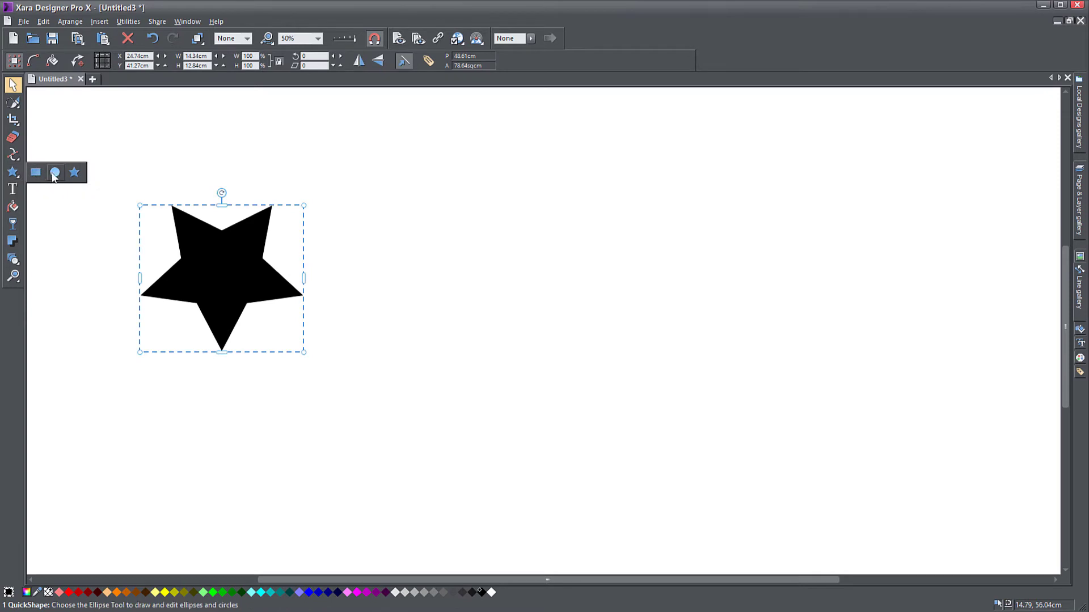
Draw a black rectangle on the right, nudge it up-right, and nudge the star up-left
{"action": "left_click", "coordinate": [41, 178]}
{"action": "left_click_drag", "start_coordinate": [642, 216], "coordinate": [837, 380]}
{"action": "left_click", "coordinate": [13, 87]}
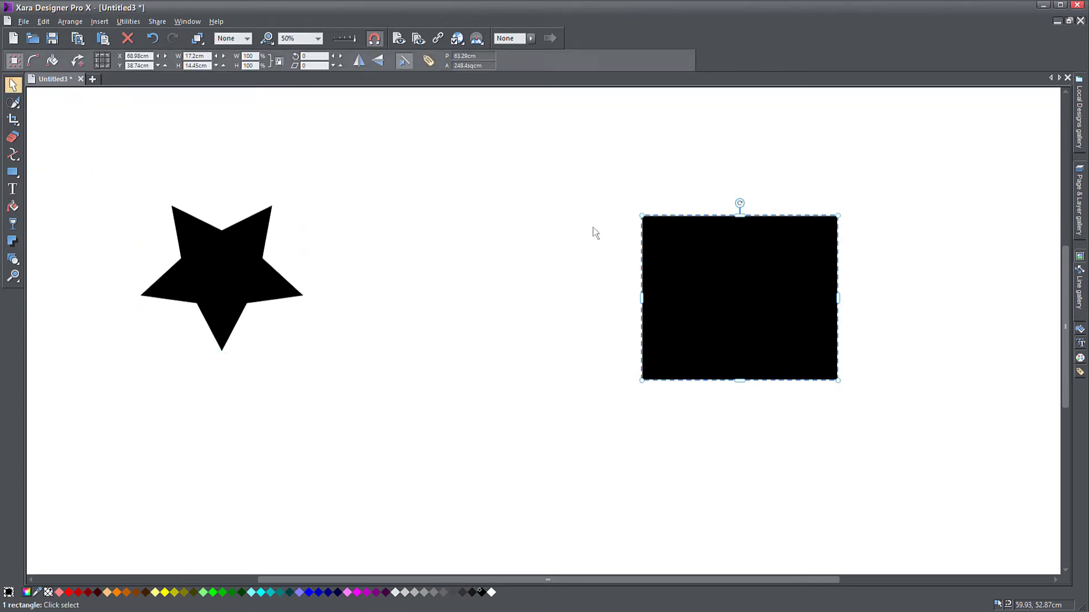
{"action": "left_click_drag", "start_coordinate": [724, 269], "coordinate": [759, 232]}
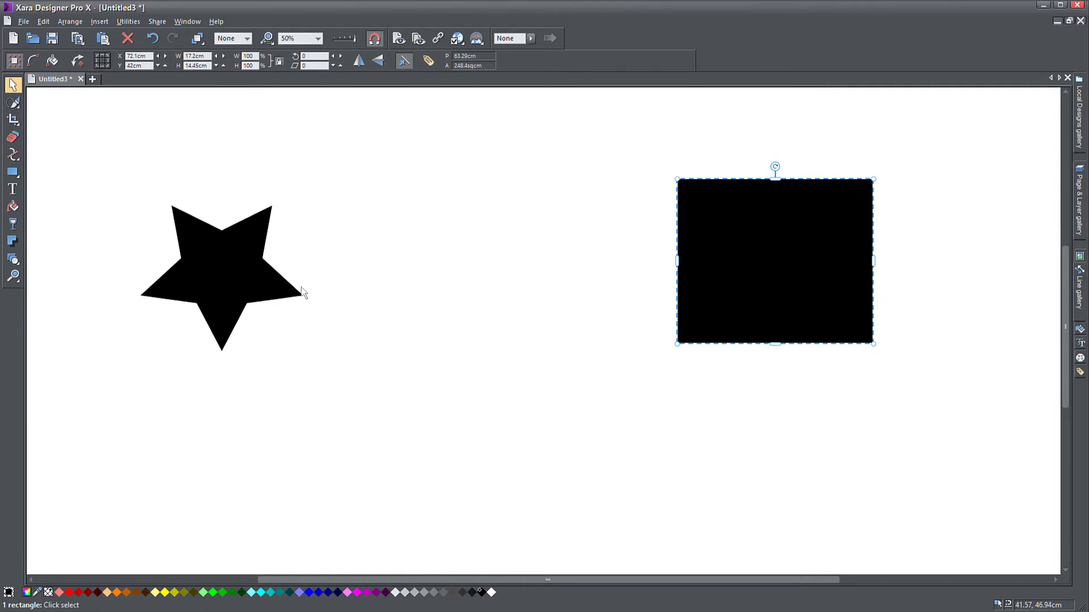
{"action": "left_click_drag", "start_coordinate": [302, 292], "coordinate": [295, 266]}
Blend the star into the rectangle with the Blend tool
{"action": "mouse_move", "coordinate": [12, 259]}
{"action": "left_click", "coordinate": [55, 259]}
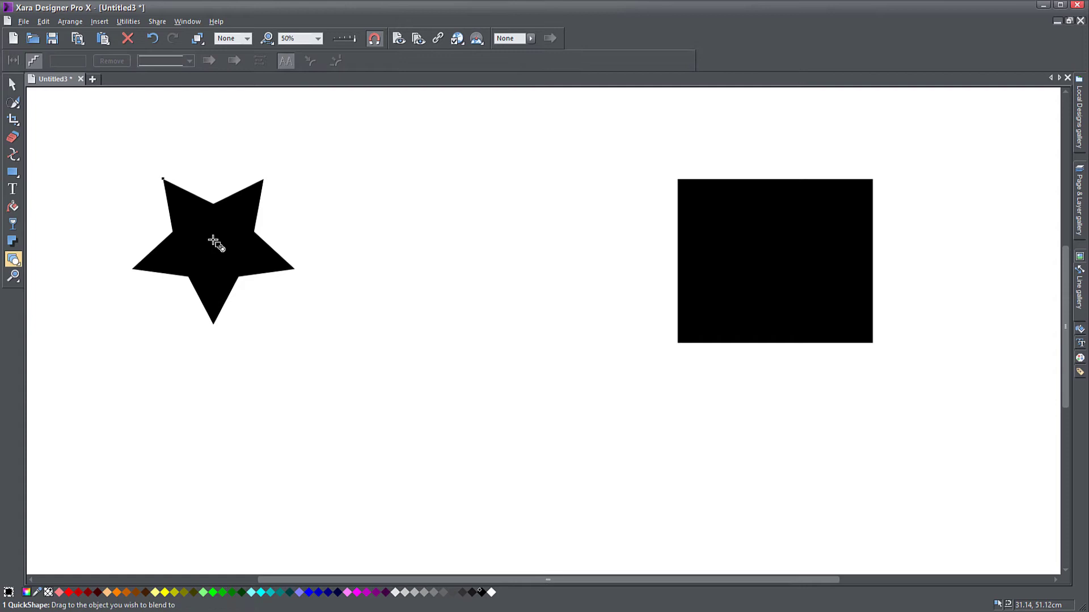
{"action": "left_click_drag", "start_coordinate": [212, 239], "coordinate": [765, 246]}
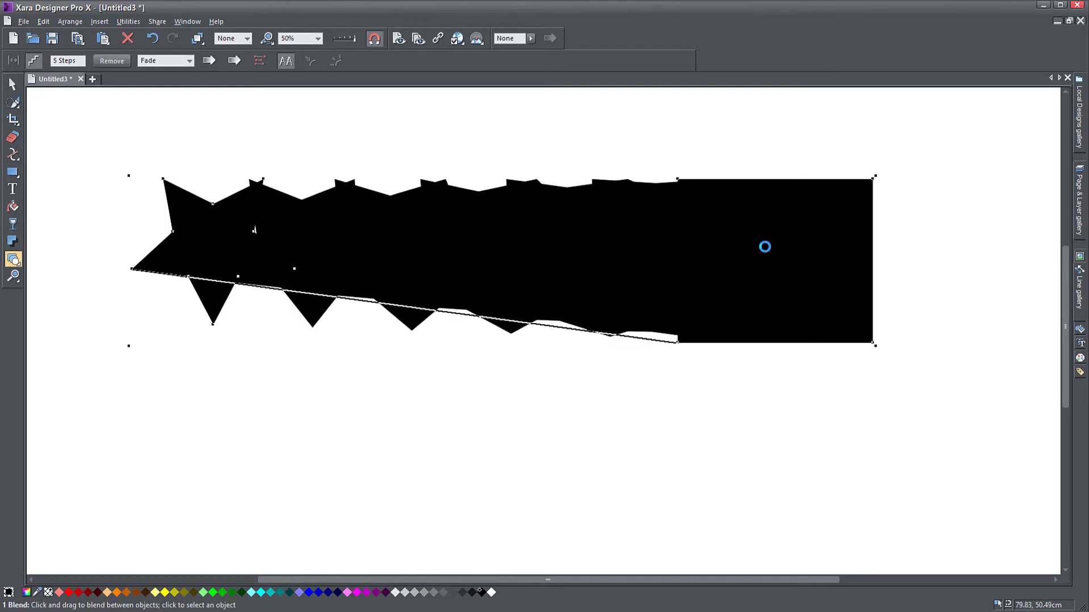
Make the blend shapes white with thin black outlines set to 2pt
{"action": "left_click", "coordinate": [491, 594]}
{"action": "right_click", "coordinate": [490, 591]}
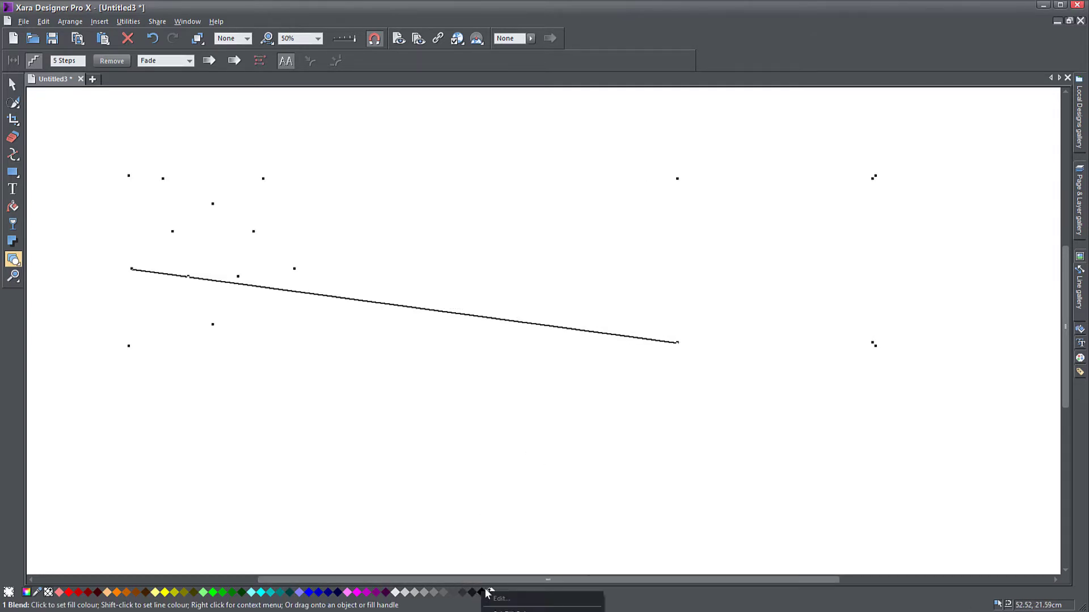
{"action": "left_click", "coordinate": [510, 610]}
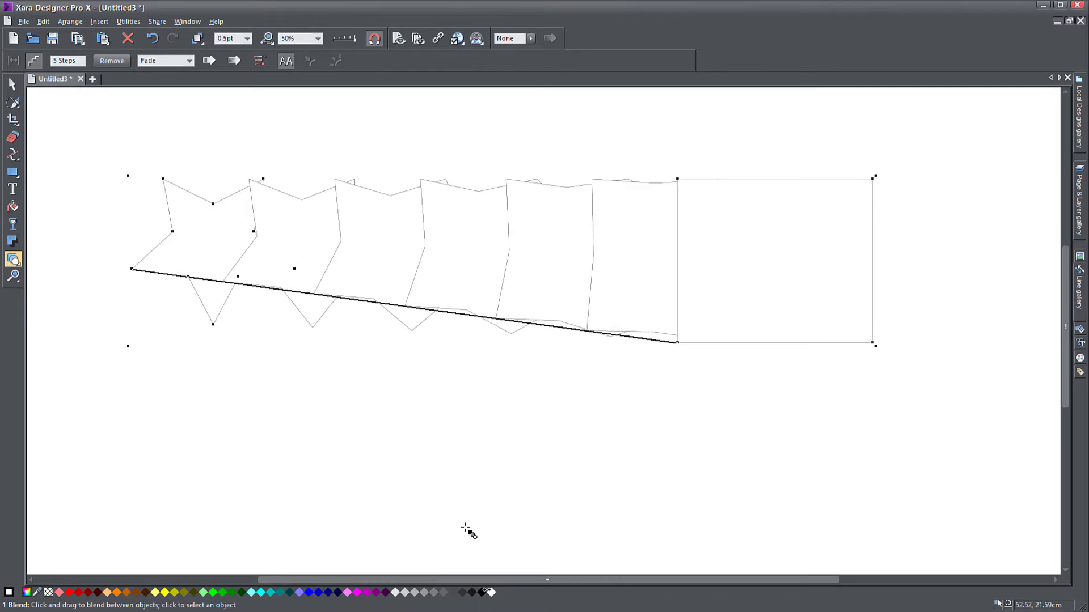
{"action": "left_click", "coordinate": [247, 38]}
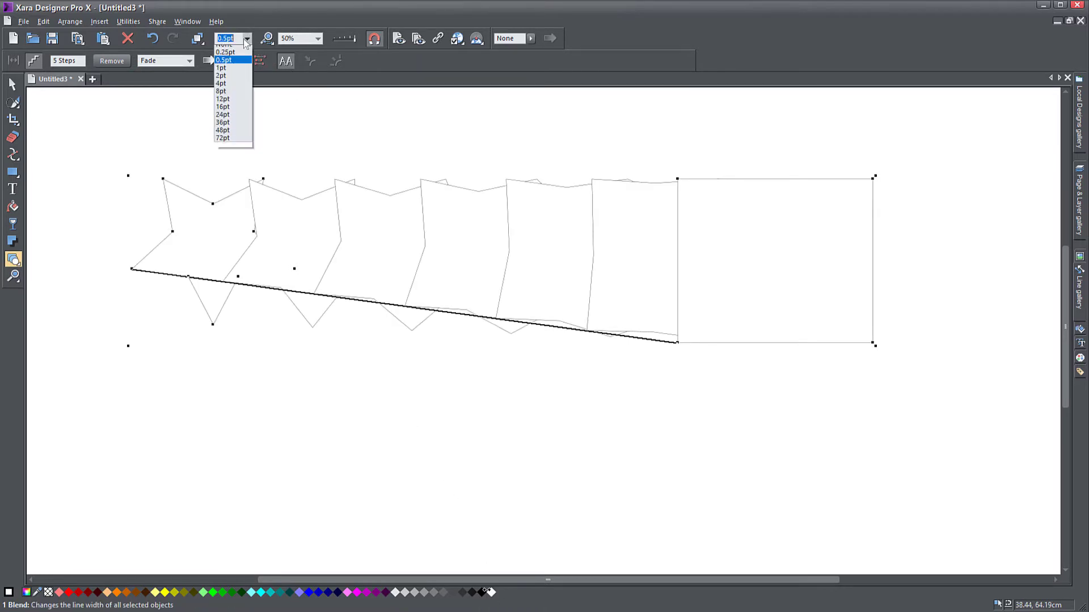
{"action": "left_click", "coordinate": [233, 85]}
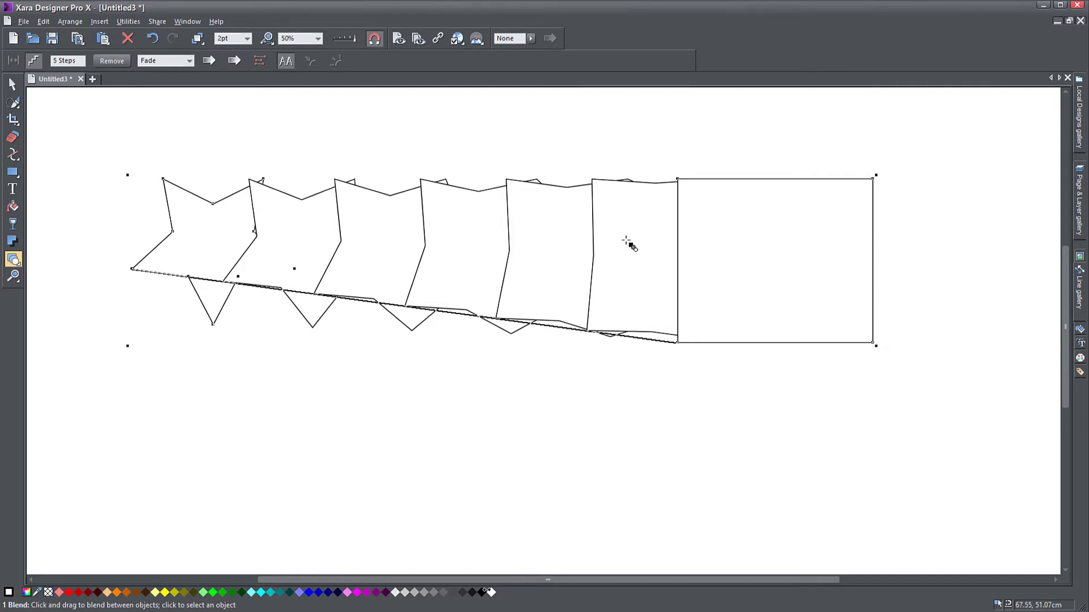
{"action": "left_click", "coordinate": [13, 85]}
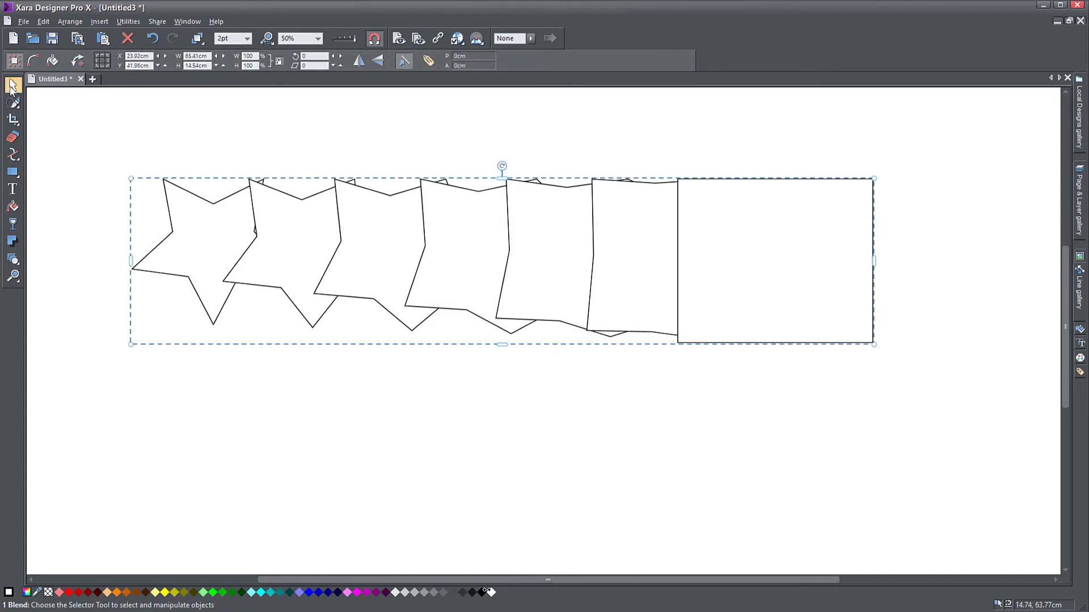
Undo the blend and give both the star and rectangle no fill and 8pt outlines
{"action": "key", "text": "ctrl+z"}
{"action": "key", "text": "ctrl+z"}
{"action": "key", "text": "ctrl+z"}
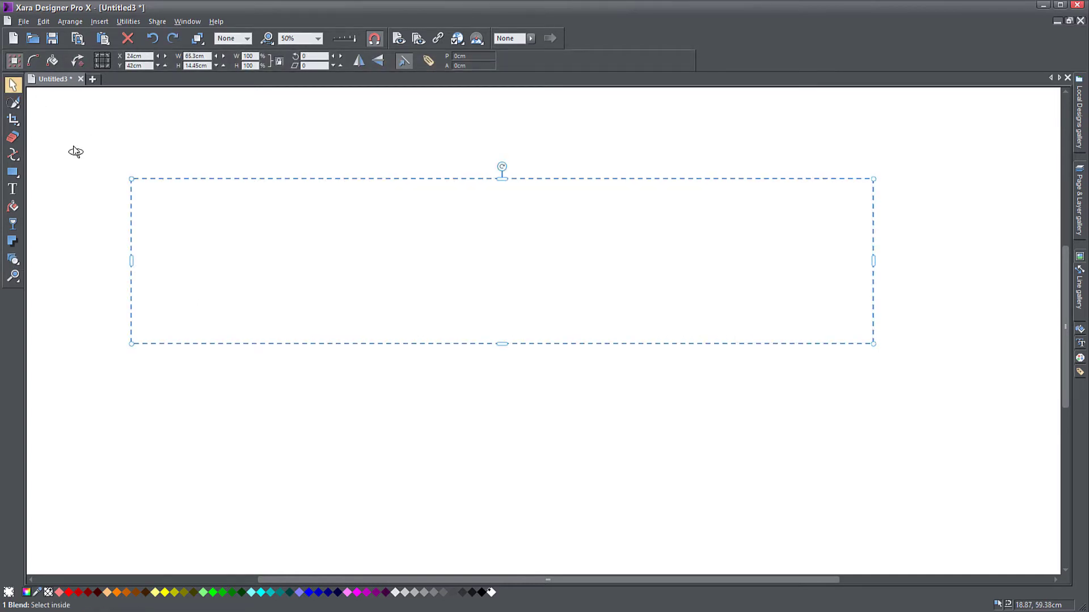
{"action": "left_click_drag", "start_coordinate": [96, 126], "coordinate": [941, 408]}
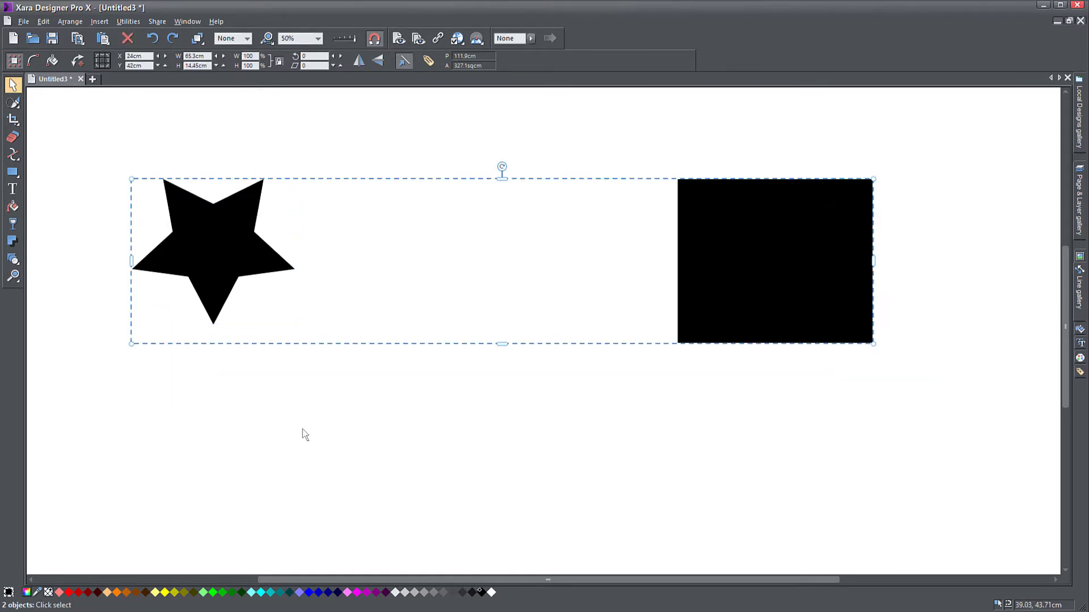
{"action": "left_click", "coordinate": [48, 592]}
{"action": "left_click", "coordinate": [252, 39]}
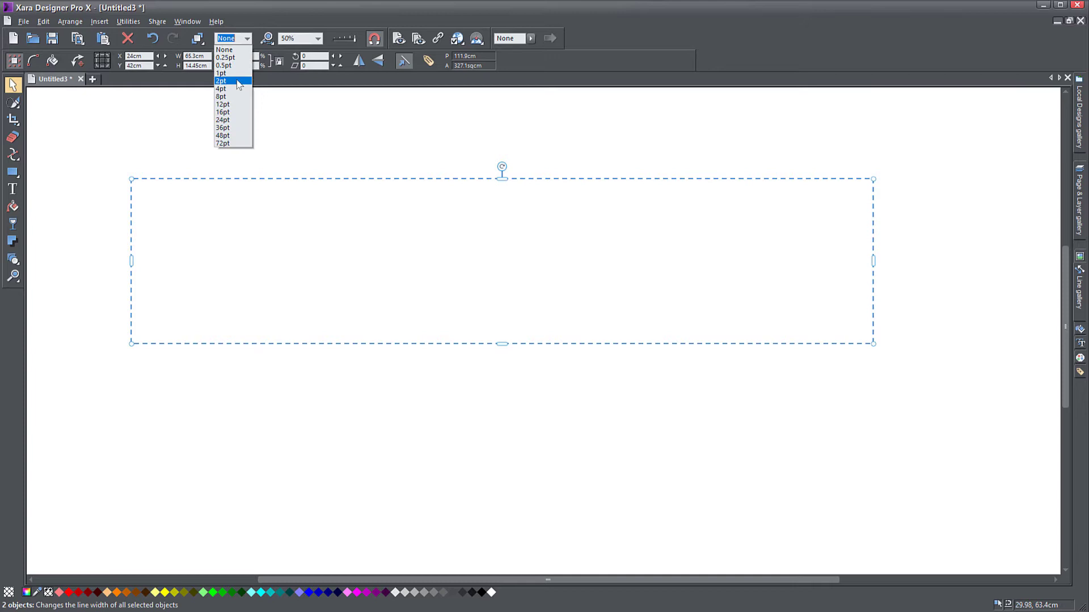
{"action": "left_click", "coordinate": [237, 97]}
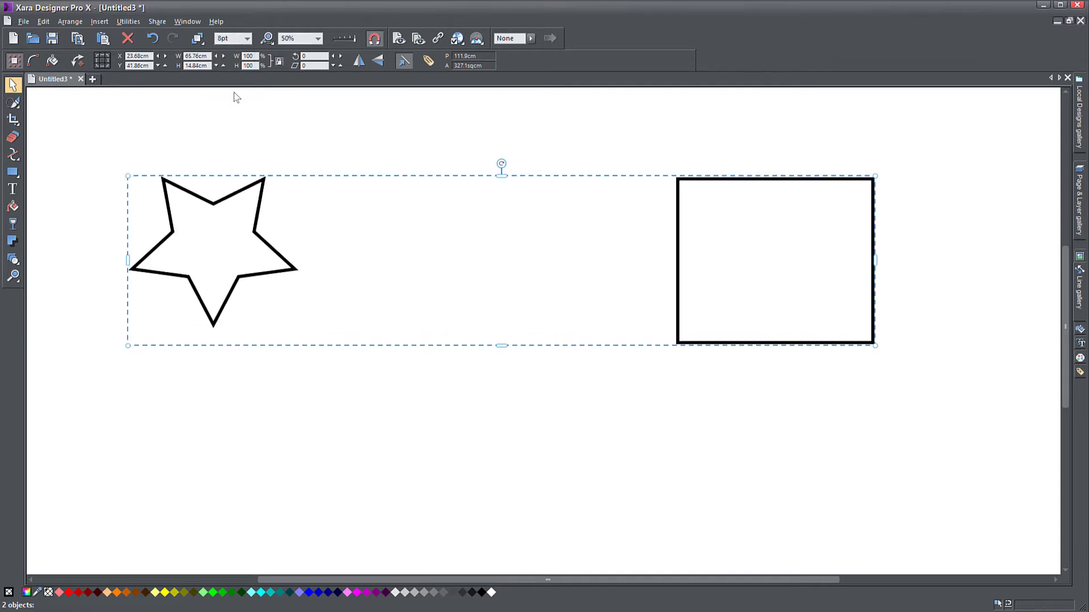
Move the rectangle down-right and nudge the star slightly up
{"action": "left_click", "coordinate": [369, 128]}
{"action": "left_click_drag", "start_coordinate": [759, 350], "coordinate": [800, 431]}
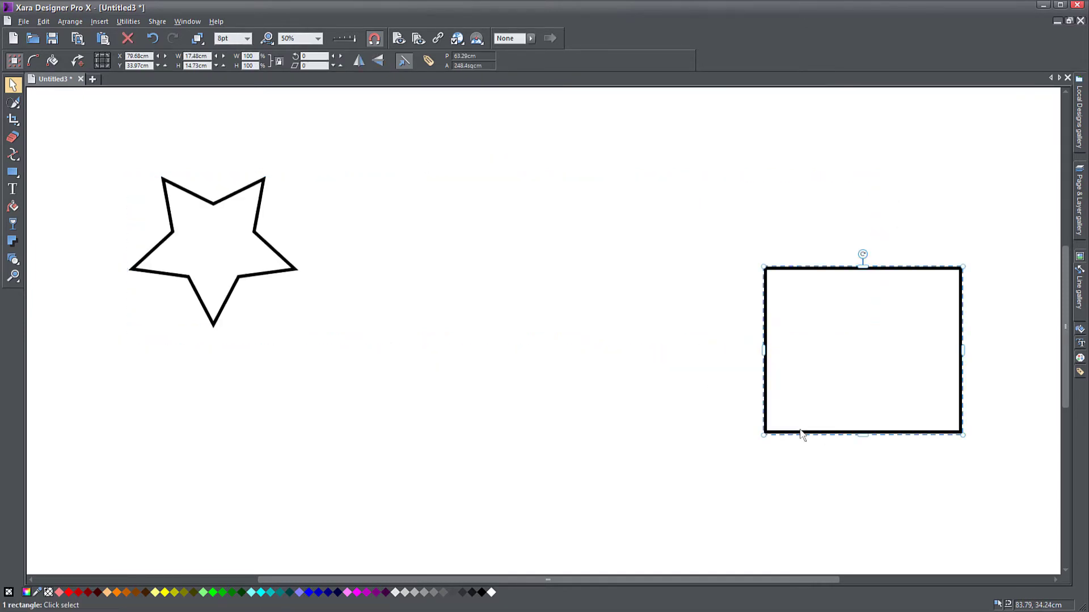
{"action": "left_click_drag", "start_coordinate": [295, 270], "coordinate": [294, 243]}
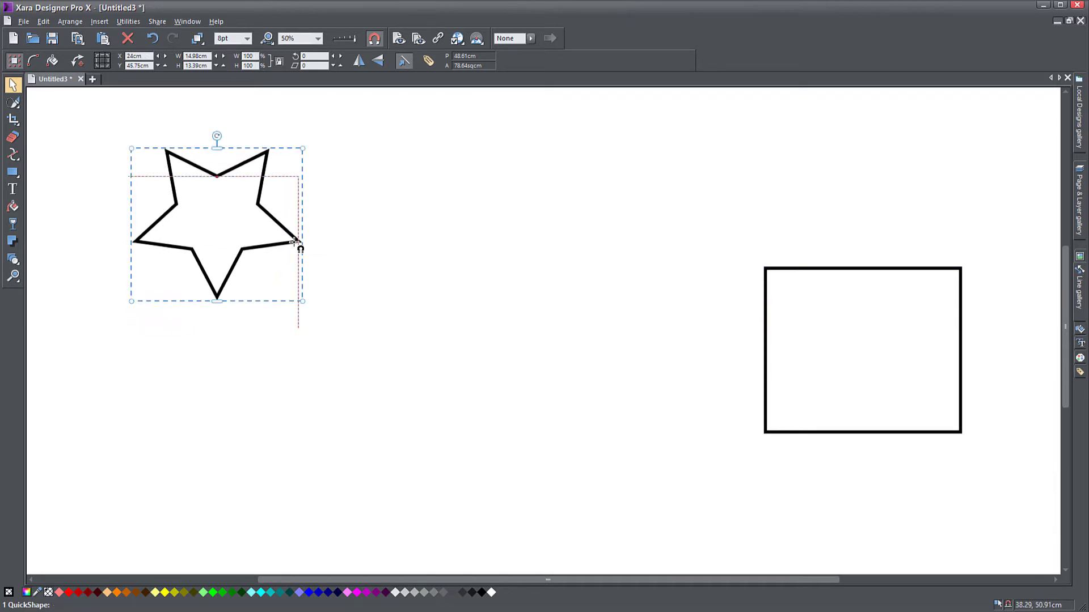
Blend the outlined star diagonally down into the lower-right rectangle in 5 steps
{"action": "left_click", "coordinate": [13, 259]}
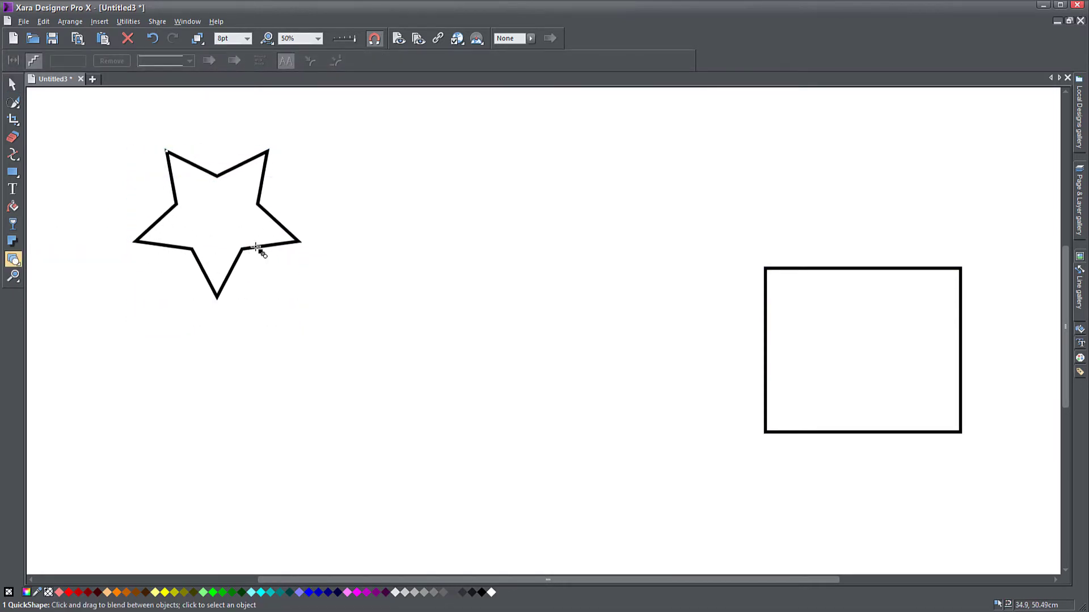
{"action": "left_click_drag", "start_coordinate": [257, 246], "coordinate": [766, 336]}
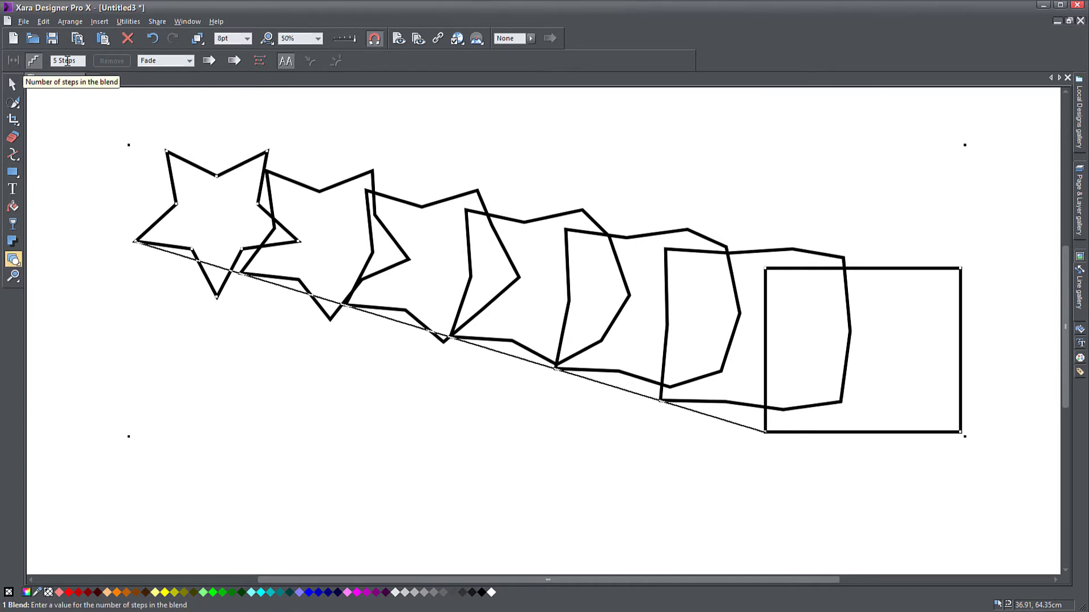
Set the blend's Steps value to 15
{"action": "left_click", "coordinate": [50, 62]}
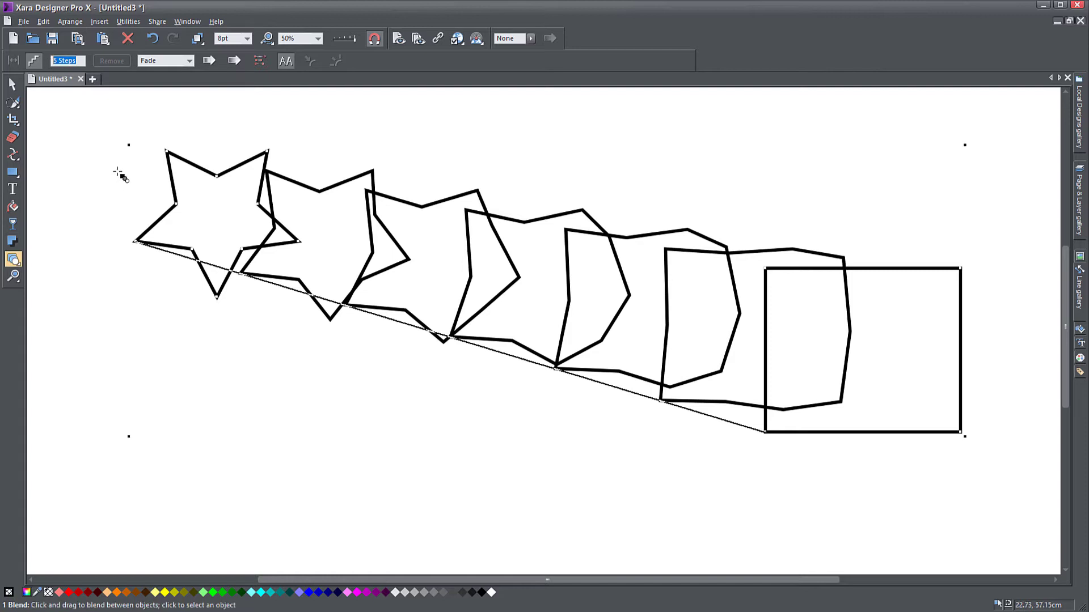
{"action": "key", "text": "Return"}
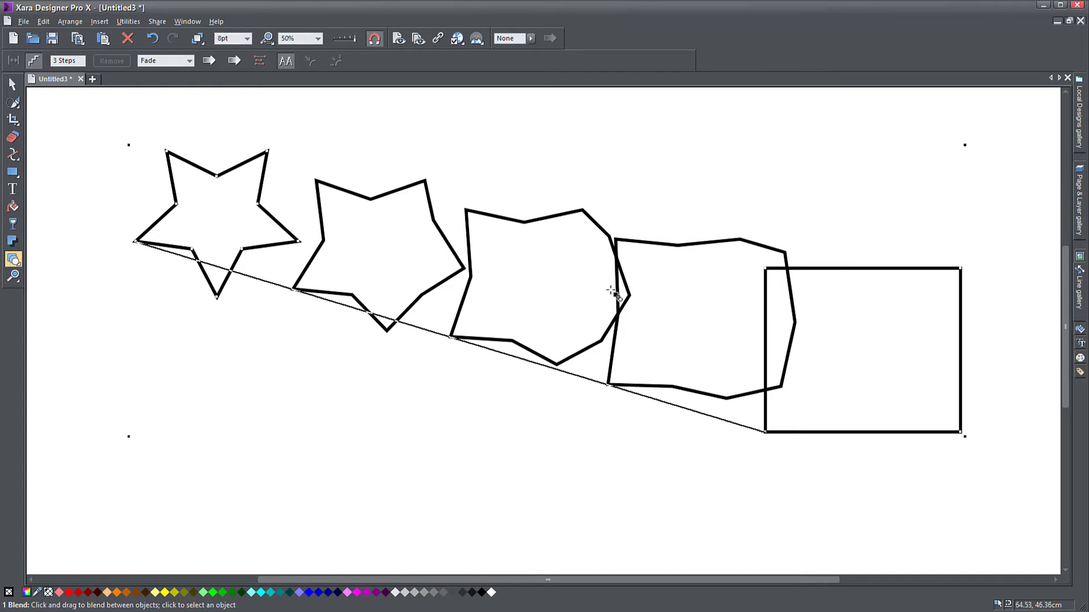
{"action": "left_click", "coordinate": [66, 61]}
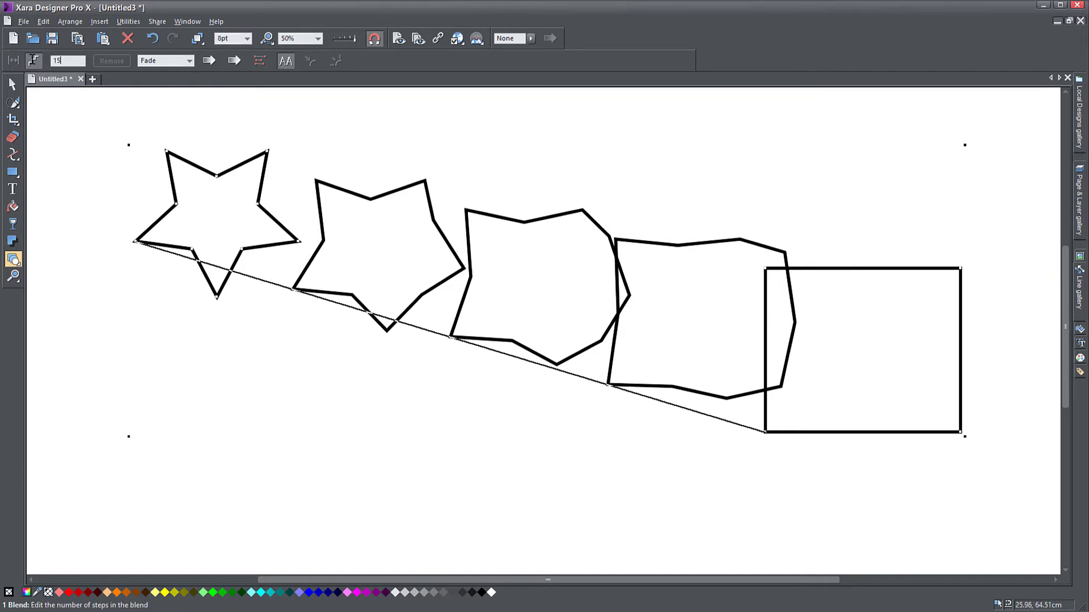
{"action": "type", "text": "15"}
{"action": "key", "text": "Return"}
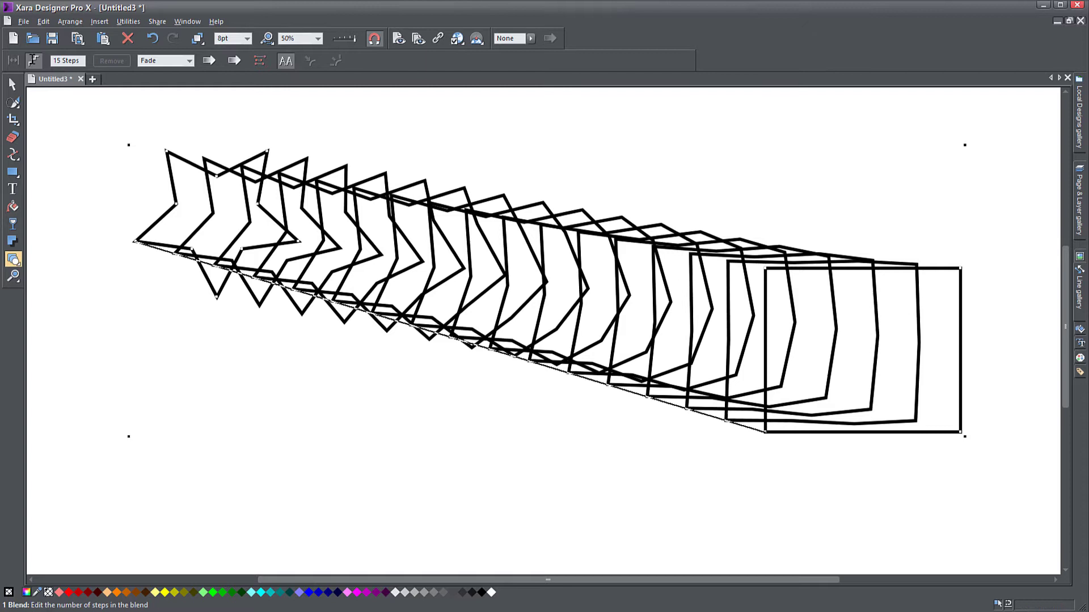
Flatten the blend vertically and move it toward the top-left of the page
{"action": "left_click", "coordinate": [13, 84]}
{"action": "scroll", "coordinate": [436, 382], "scroll_direction": "down", "scroll_amount": 2}
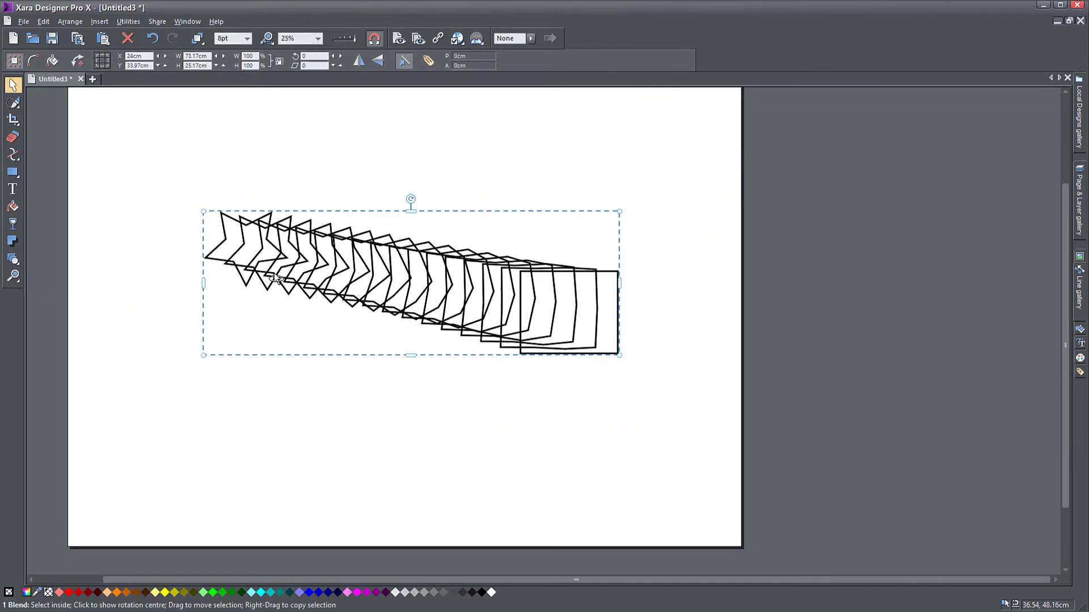
{"action": "left_click_drag", "start_coordinate": [412, 357], "coordinate": [420, 416]}
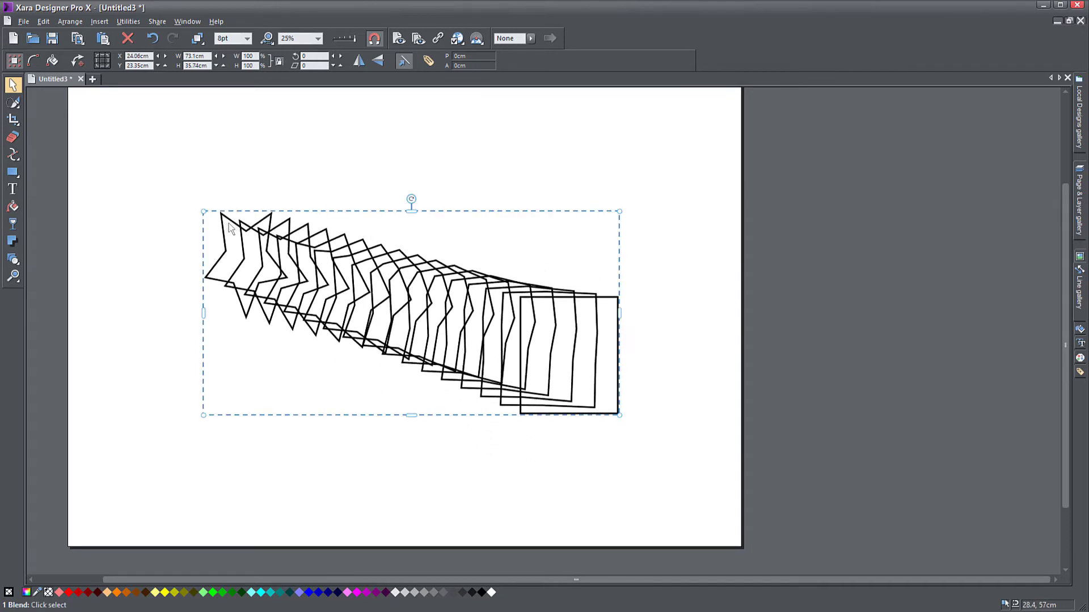
{"action": "left_click_drag", "start_coordinate": [231, 228], "coordinate": [196, 154]}
{"action": "left_click", "coordinate": [13, 259]}
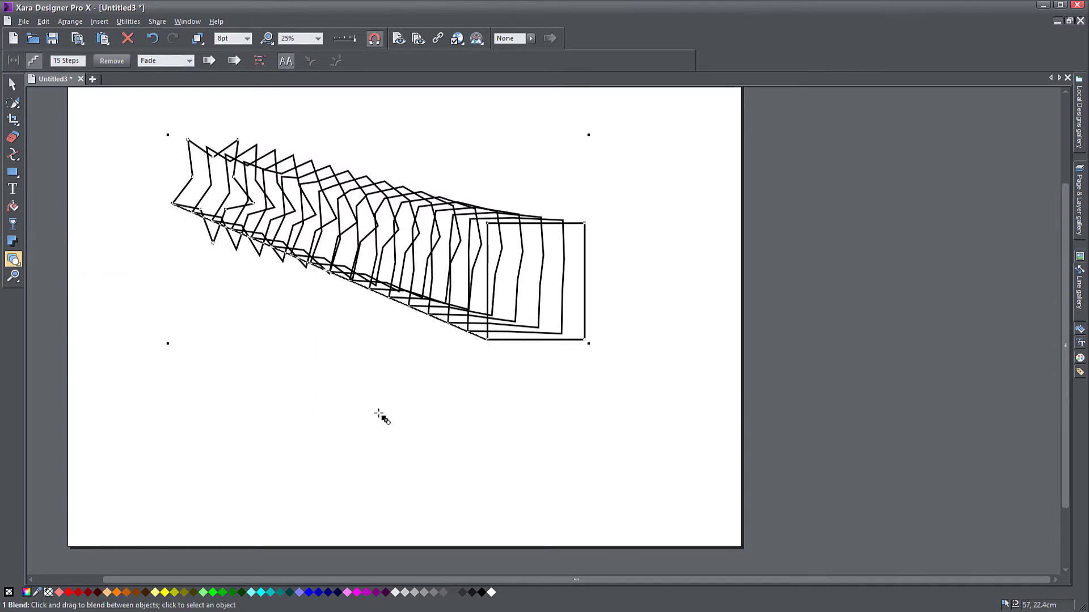
Draw a small circle near the bottom-left of the page
{"action": "mouse_move", "coordinate": [13, 172]}
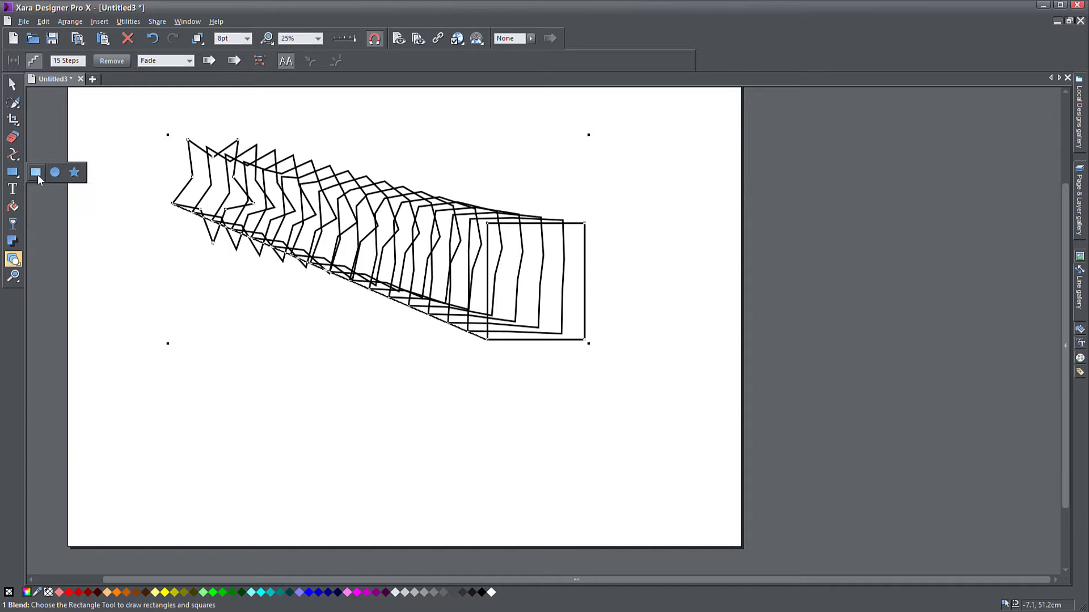
{"action": "left_click", "coordinate": [54, 172]}
{"action": "left_click_drag", "start_coordinate": [201, 423], "coordinate": [272, 458]}
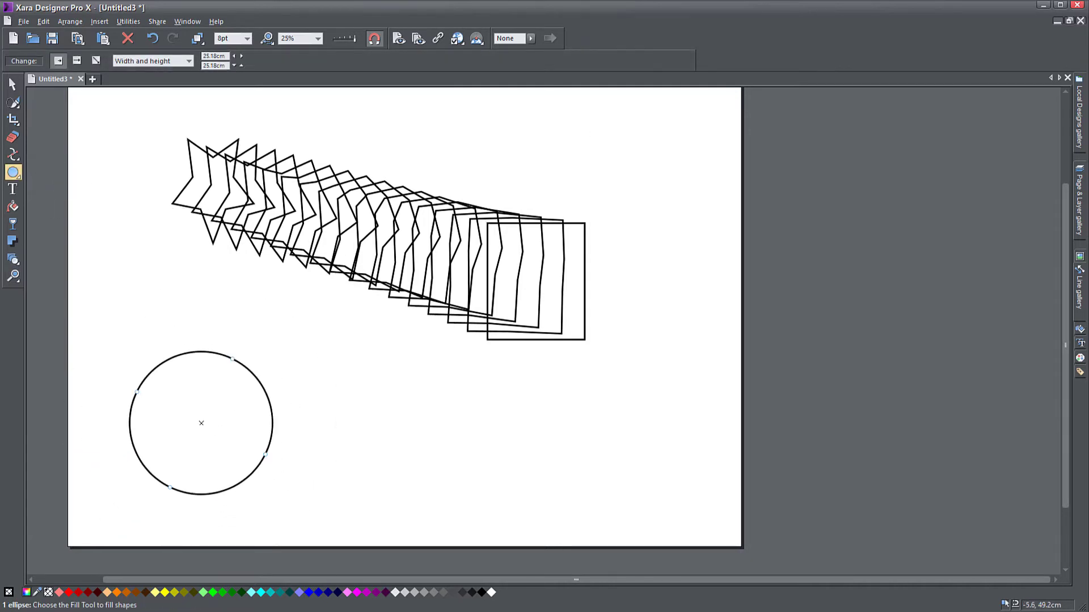
{"action": "left_click", "coordinate": [13, 84]}
Blend the rectangle into the circle, then shift the whole blend slightly right and up
{"action": "mouse_move", "coordinate": [12, 259]}
{"action": "left_click", "coordinate": [55, 259]}
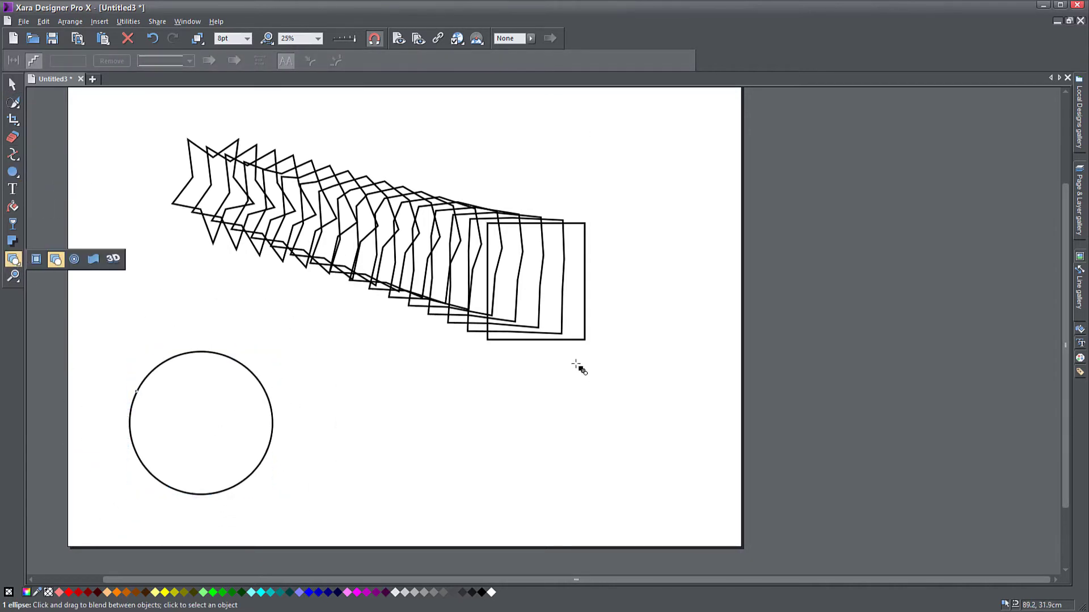
{"action": "left_click_drag", "start_coordinate": [584, 341], "coordinate": [271, 404]}
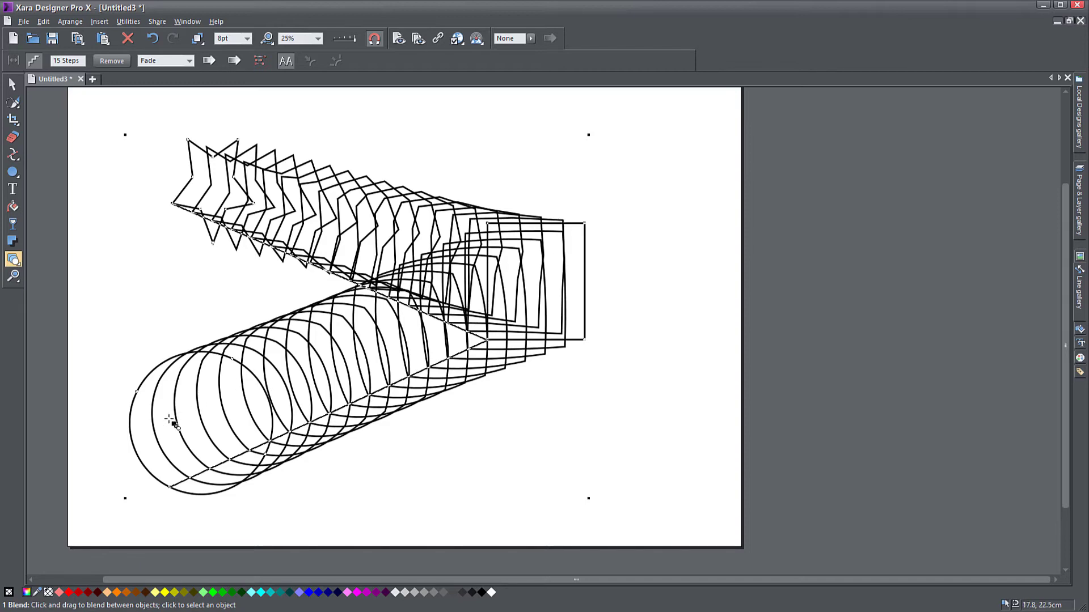
{"action": "left_click", "coordinate": [12, 84]}
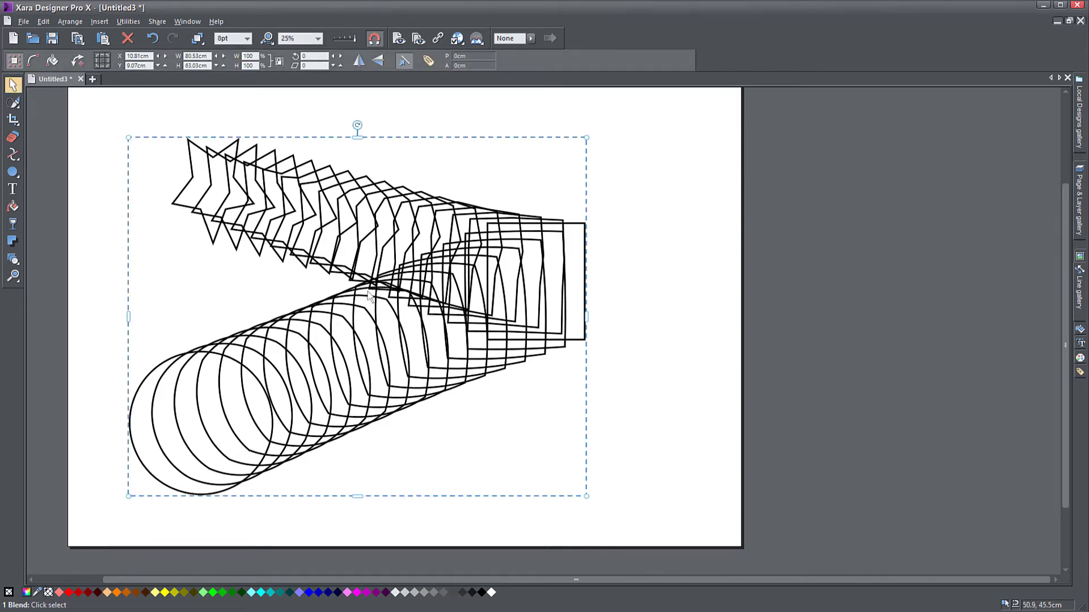
{"action": "left_click_drag", "start_coordinate": [381, 293], "coordinate": [425, 282]}
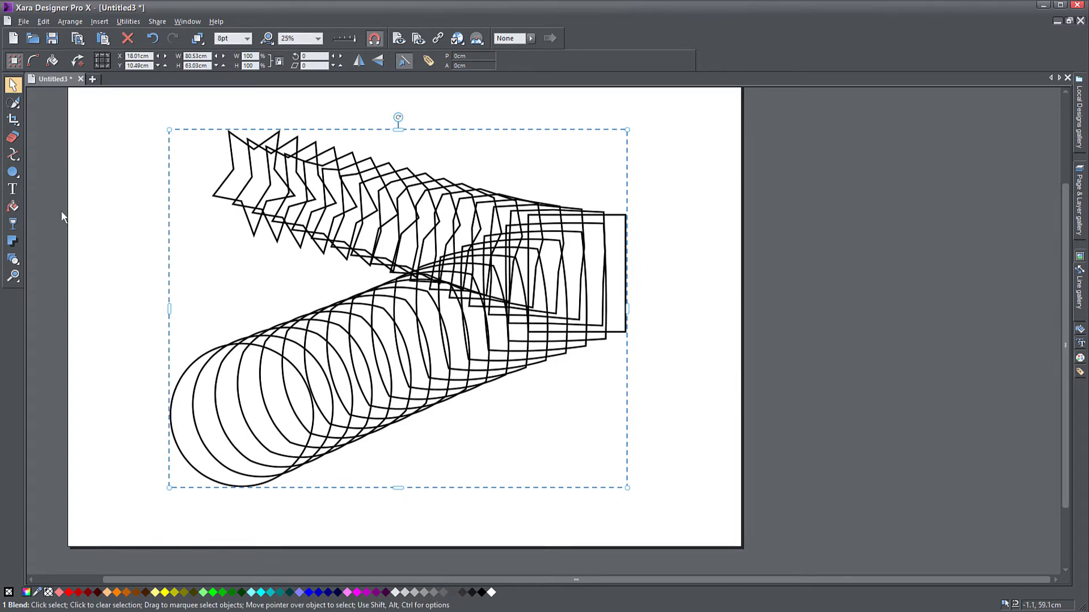
Delete the shape blend and draw red, orange, light yellow and green five-point stars
{"action": "key", "text": "Delete"}
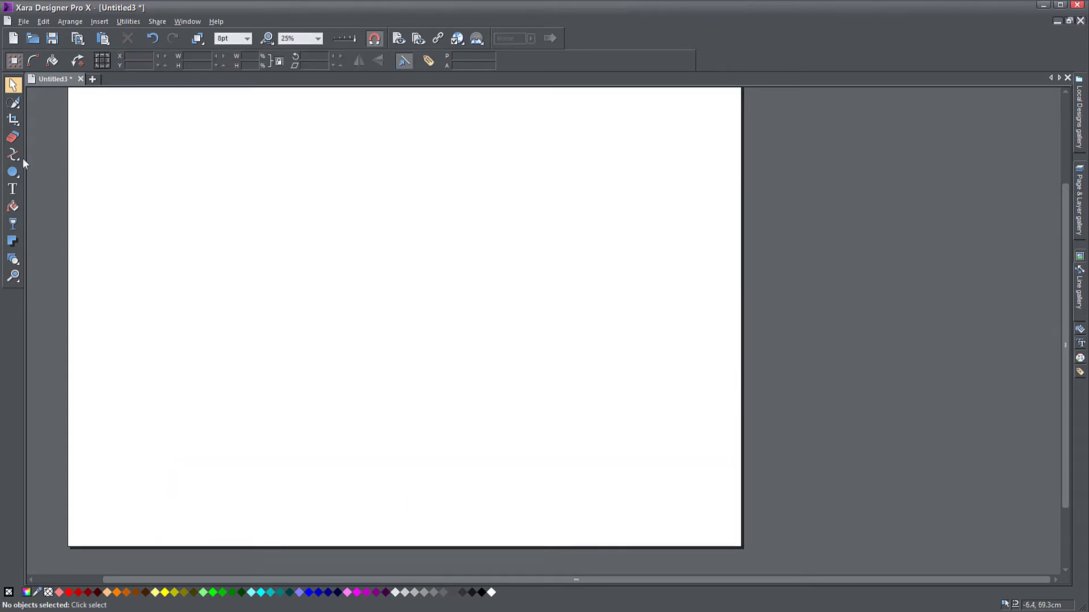
{"action": "mouse_move", "coordinate": [12, 172]}
{"action": "left_click", "coordinate": [74, 172]}
{"action": "left_click_drag", "start_coordinate": [170, 203], "coordinate": [267, 279]}
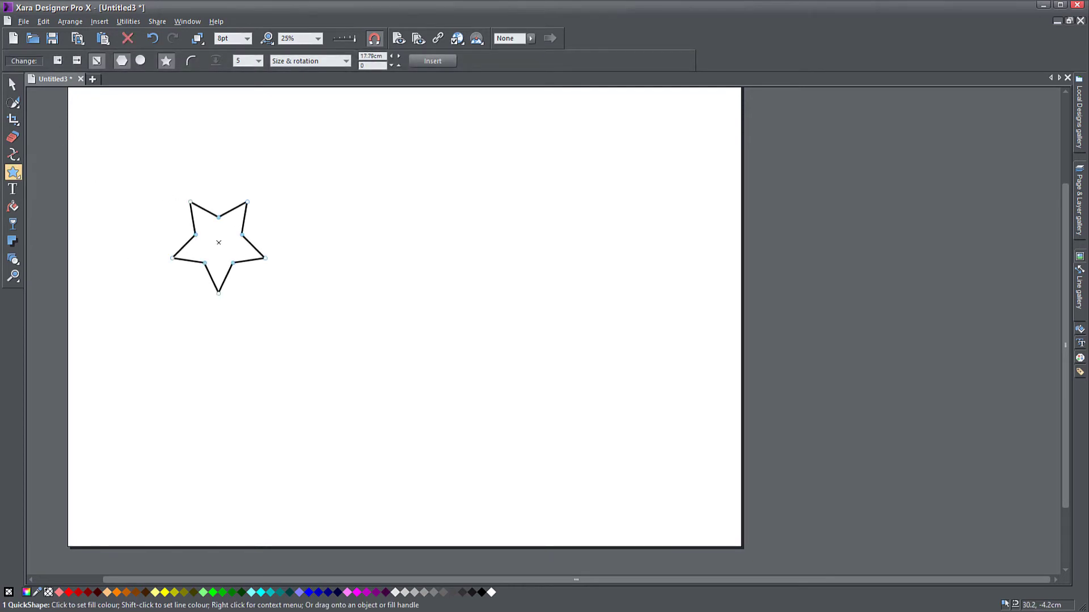
{"action": "left_click", "coordinate": [78, 593]}
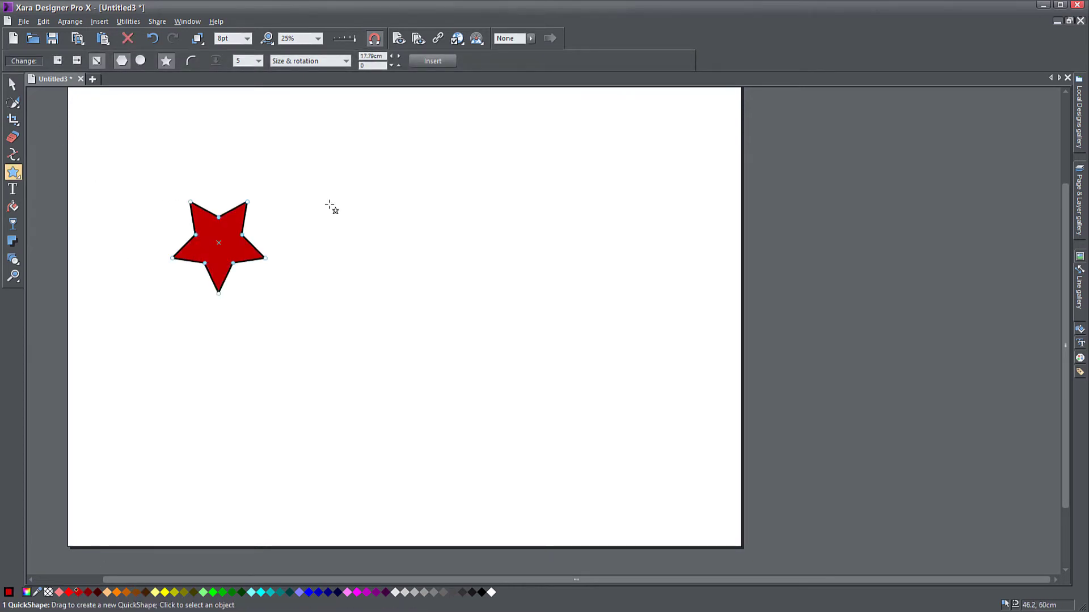
{"action": "left_click_drag", "start_coordinate": [329, 206], "coordinate": [436, 293]}
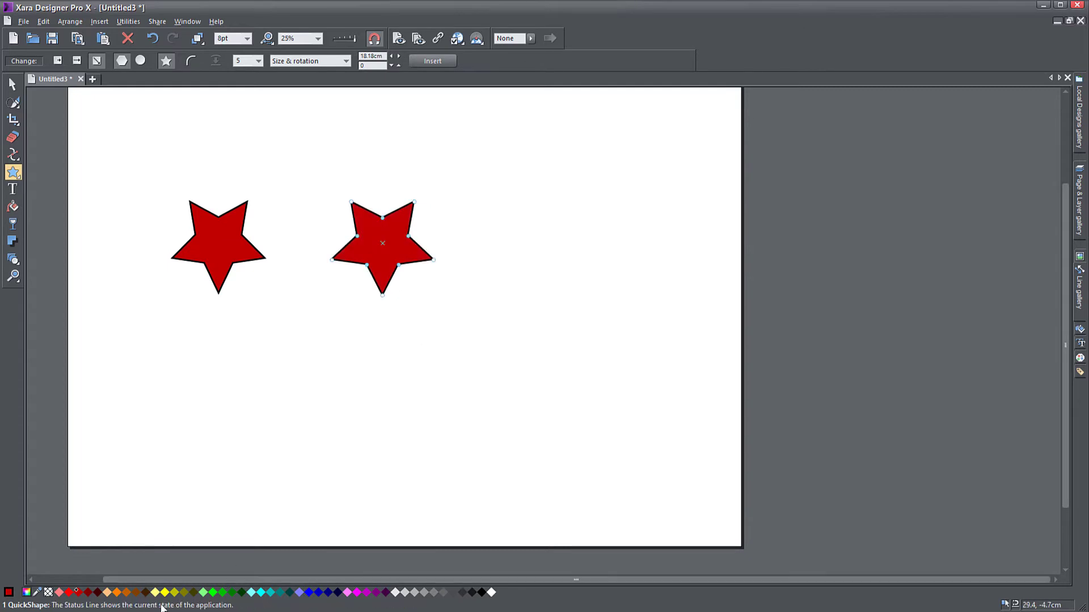
{"action": "left_click", "coordinate": [121, 593]}
{"action": "left_click_drag", "start_coordinate": [544, 217], "coordinate": [652, 318]}
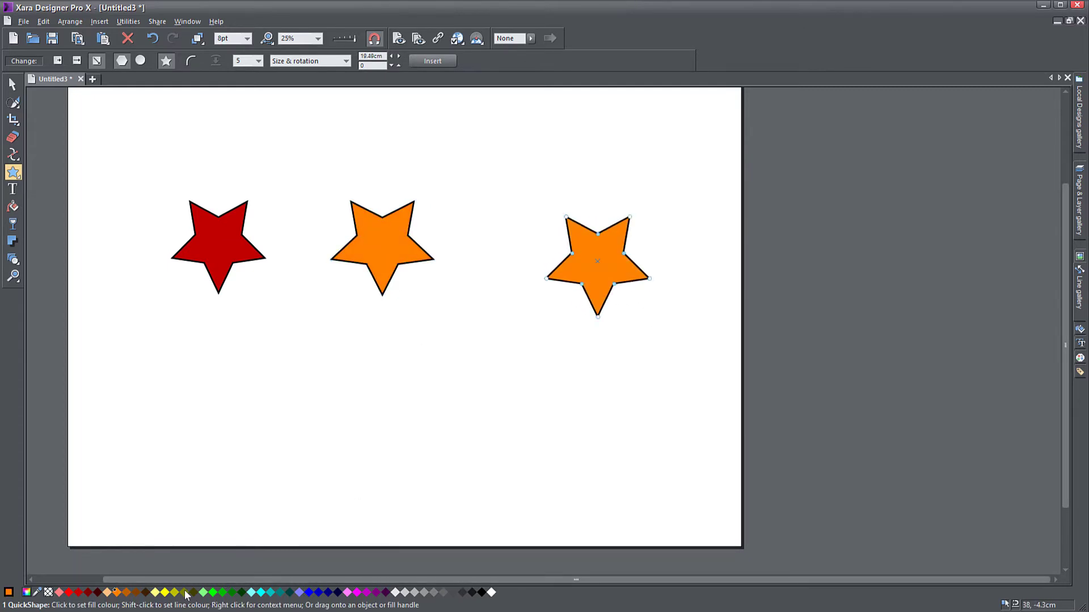
{"action": "left_click", "coordinate": [156, 592]}
{"action": "left_click_drag", "start_coordinate": [501, 404], "coordinate": [602, 503]}
{"action": "left_click", "coordinate": [223, 592]}
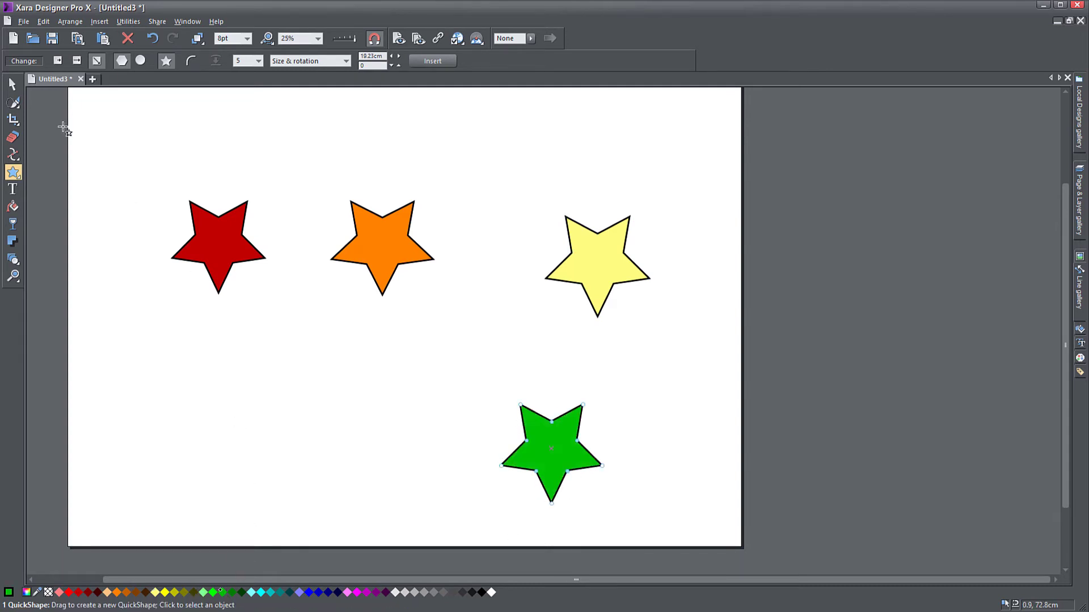
Arrange the stars along the top and right side, red at the top-left corner
{"action": "left_click", "coordinate": [12, 84]}
{"action": "left_click_drag", "start_coordinate": [218, 247], "coordinate": [142, 149]}
{"action": "left_click_drag", "start_coordinate": [397, 255], "coordinate": [419, 148]}
{"action": "left_click_drag", "start_coordinate": [584, 267], "coordinate": [632, 200]}
{"action": "left_click_drag", "start_coordinate": [428, 189], "coordinate": [417, 223]}
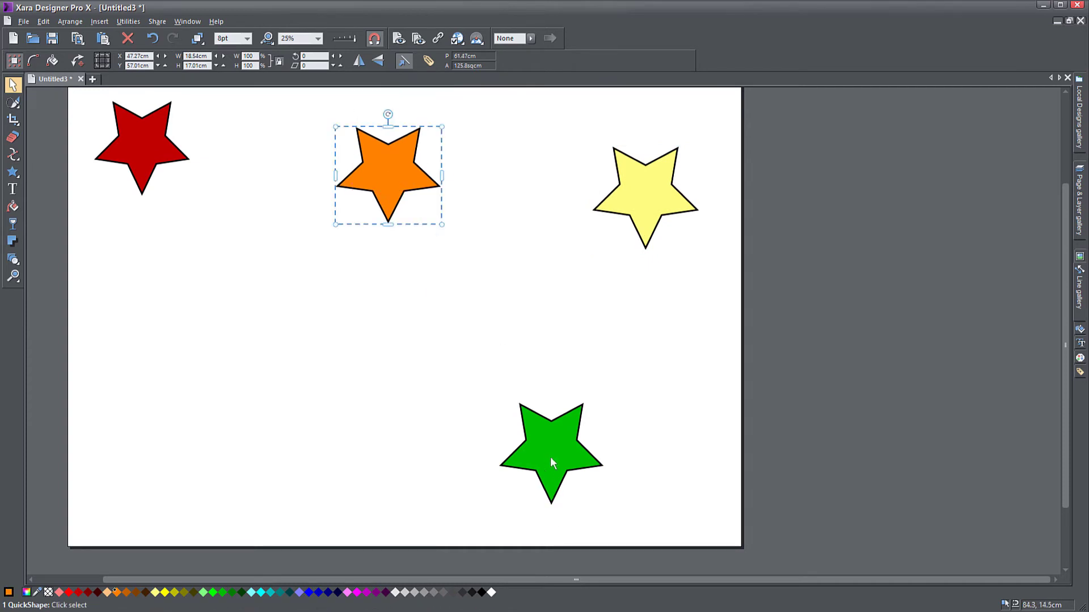
{"action": "left_click_drag", "start_coordinate": [555, 457], "coordinate": [597, 407]}
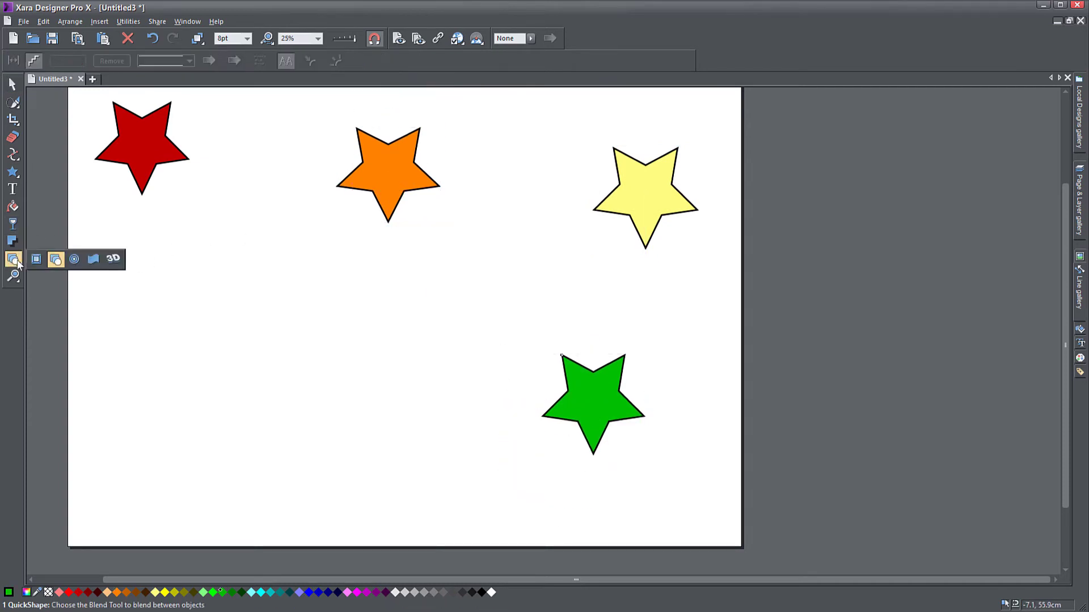
Blend the red star through orange and yellow to green, then undo the last change
{"action": "left_click_drag", "start_coordinate": [151, 145], "coordinate": [626, 391]}
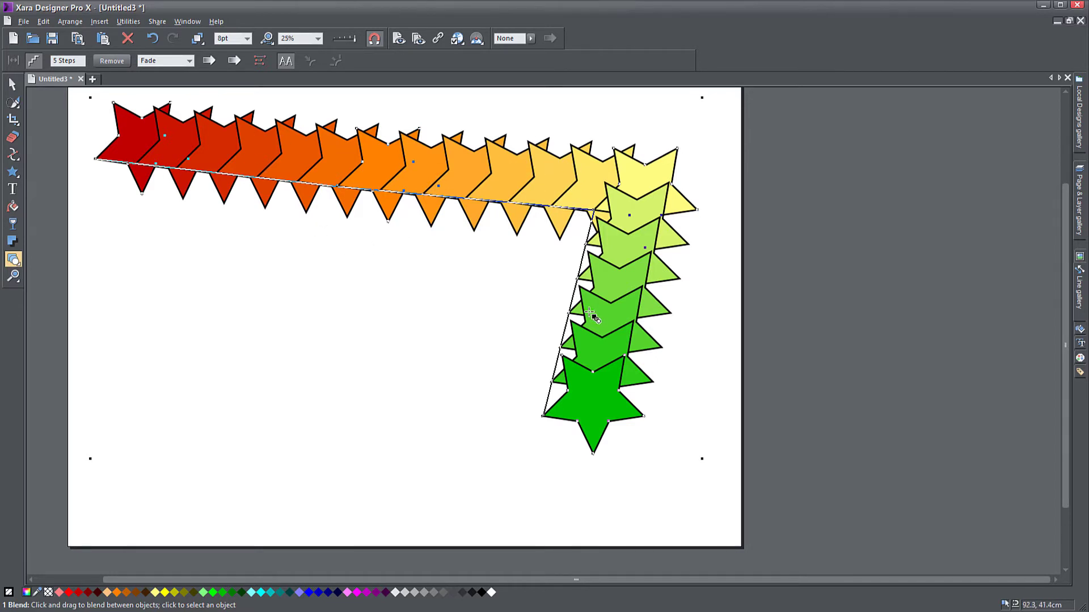
{"action": "left_click", "coordinate": [12, 84]}
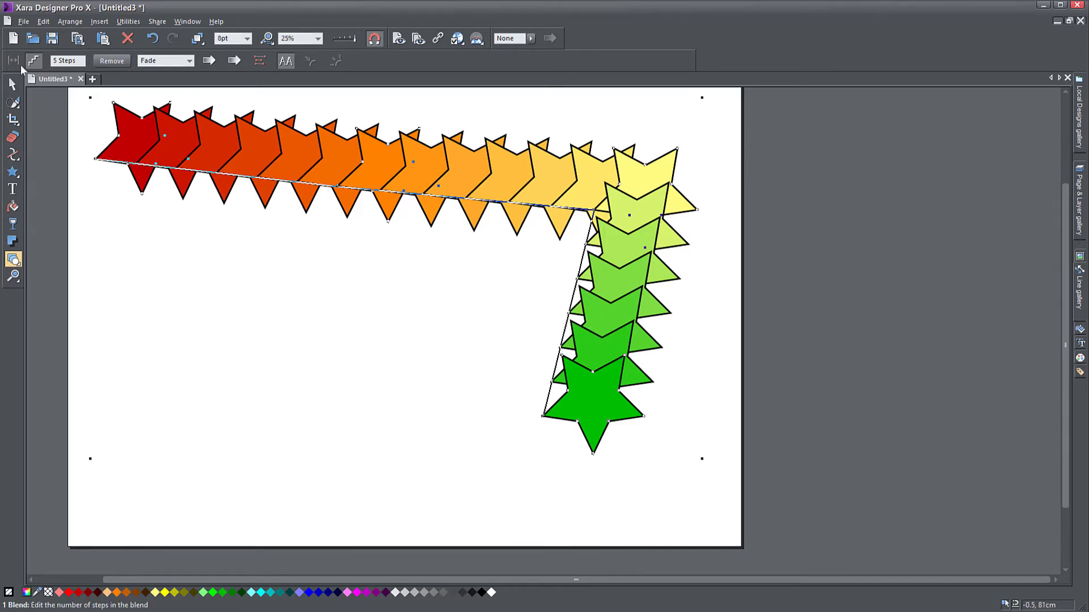
{"action": "key", "text": "ctrl+z"}
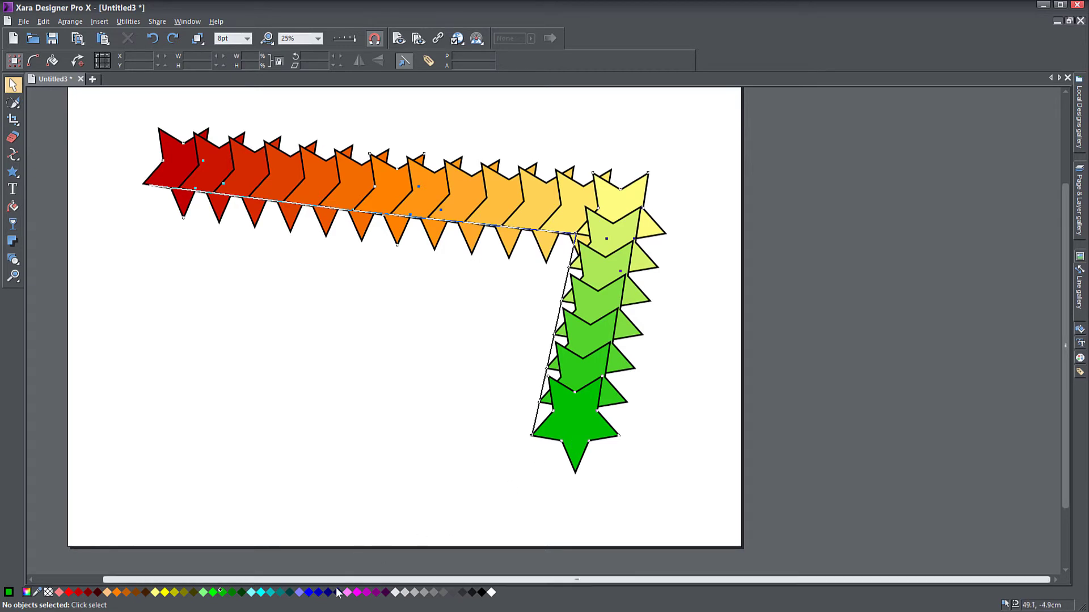
Draw a blue five-point star at the lower left of the page
{"action": "left_click", "coordinate": [14, 172]}
{"action": "left_click_drag", "start_coordinate": [194, 365], "coordinate": [306, 459]}
{"action": "left_click", "coordinate": [319, 592]}
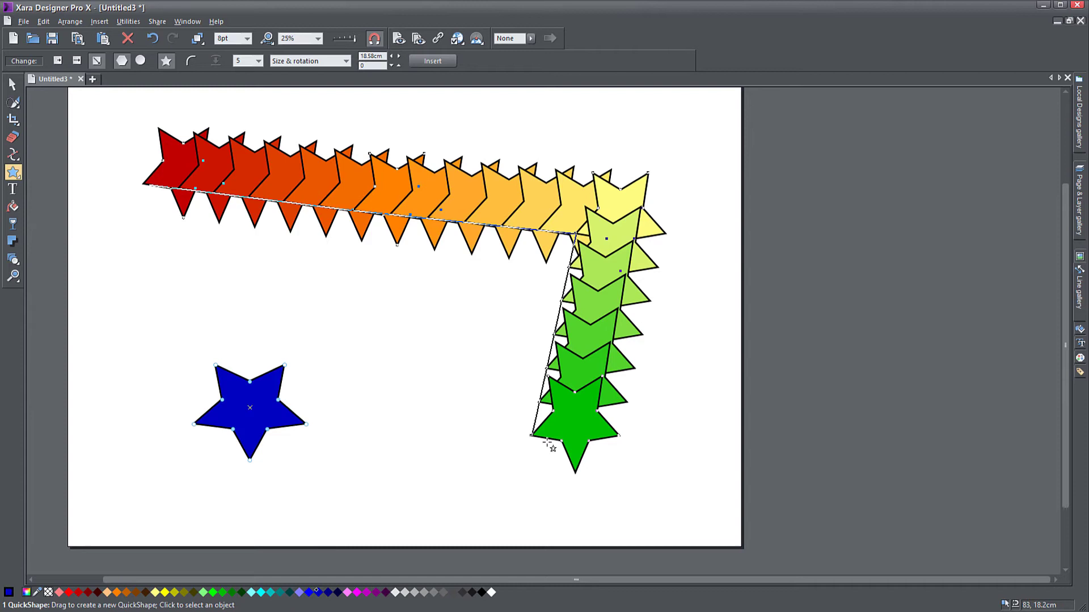
Blend the green star into the blue star along the bottom
{"action": "left_click", "coordinate": [11, 259]}
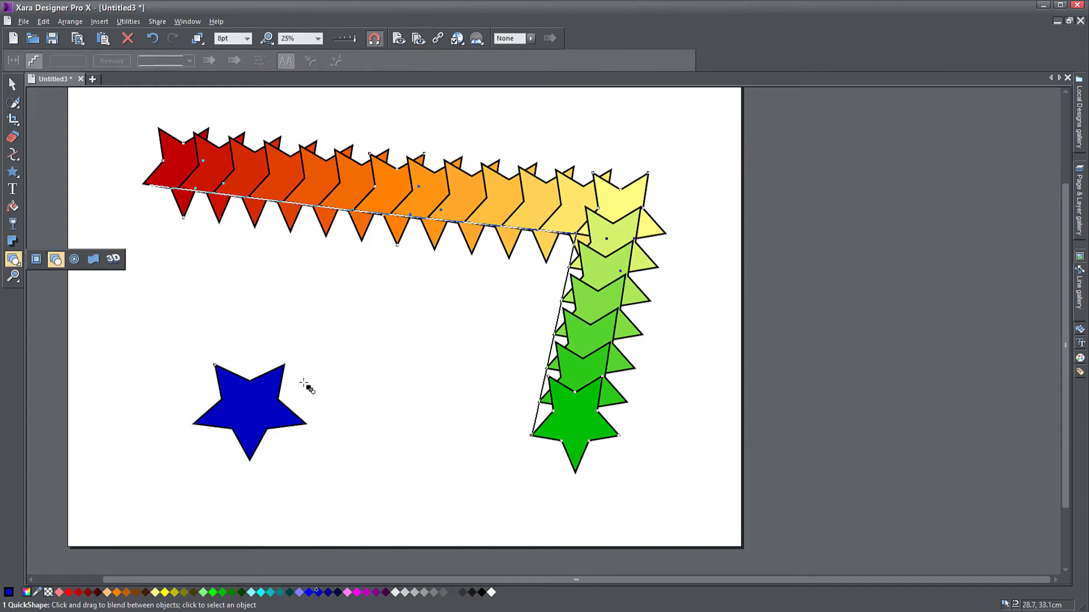
{"action": "left_click_drag", "start_coordinate": [583, 418], "coordinate": [259, 402]}
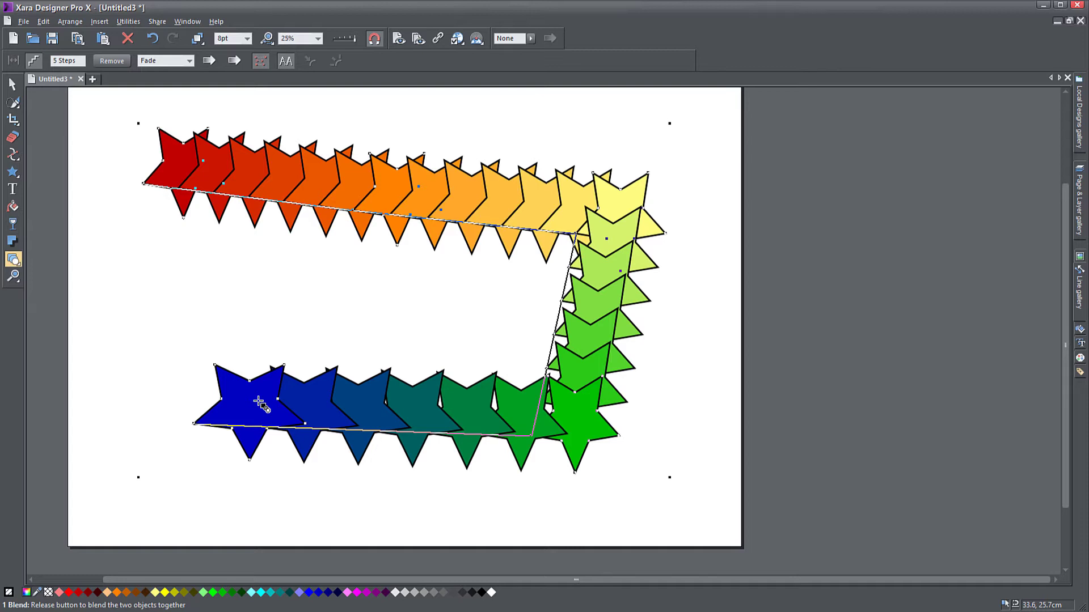
{"action": "left_click_drag", "start_coordinate": [259, 402], "coordinate": [258, 402]}
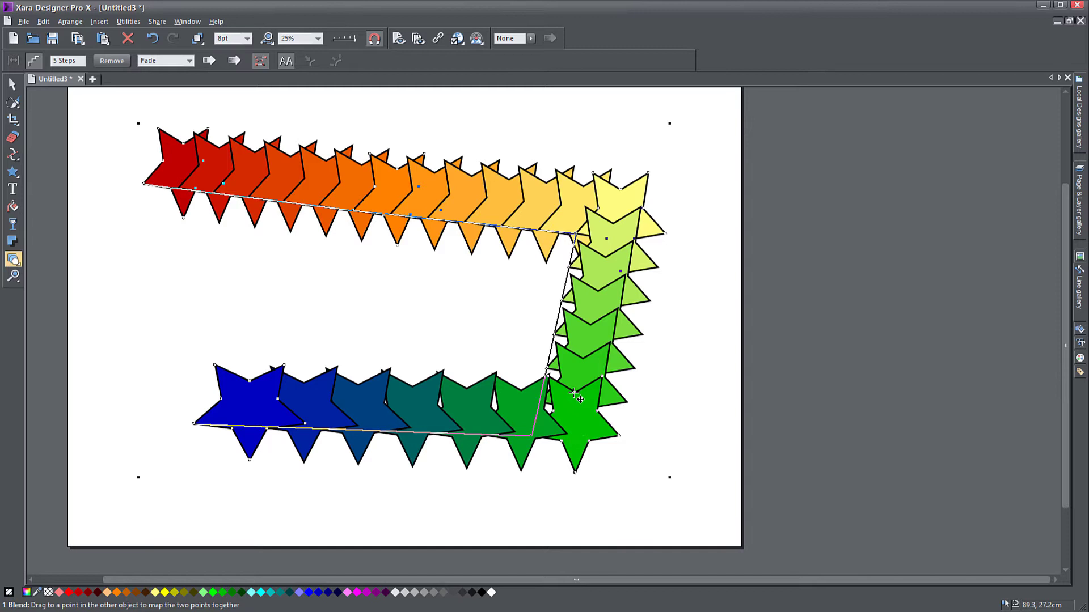
Remap the green-to-blue blend's matching points so the green star point meets the blue star's tips
{"action": "mouse_move", "coordinate": [560, 398]}
{"action": "left_mouse_down"}
{"action": "mouse_move", "coordinate": [551, 446]}
{"action": "mouse_move", "coordinate": [491, 426]}
{"action": "mouse_move", "coordinate": [293, 405]}
{"action": "mouse_move", "coordinate": [238, 428]}
{"action": "mouse_move", "coordinate": [255, 464]}
{"action": "left_mouse_up"}
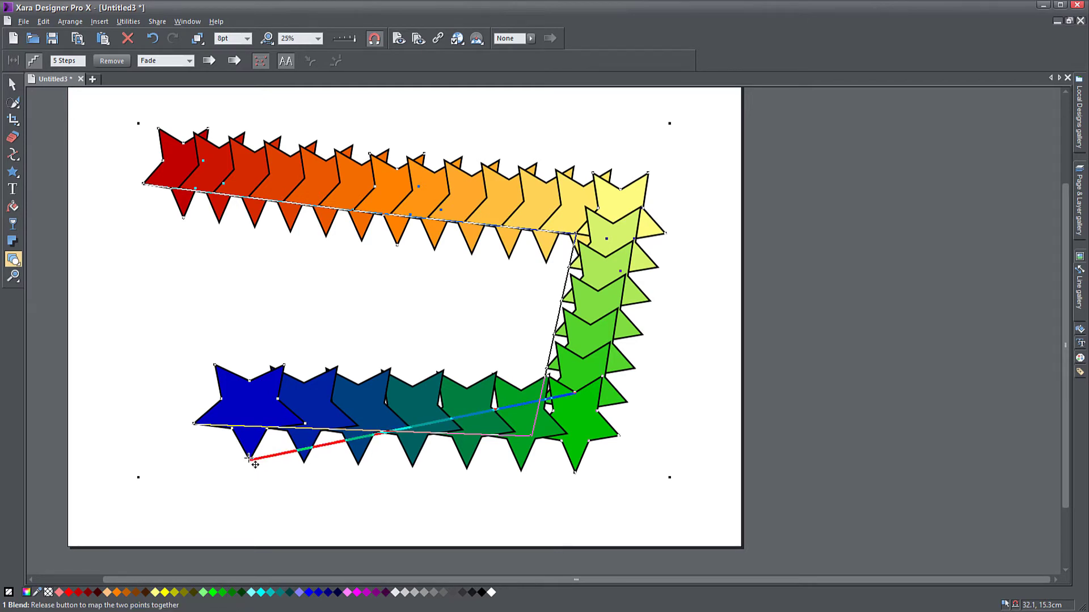
{"action": "left_click_drag", "start_coordinate": [255, 464], "coordinate": [254, 463]}
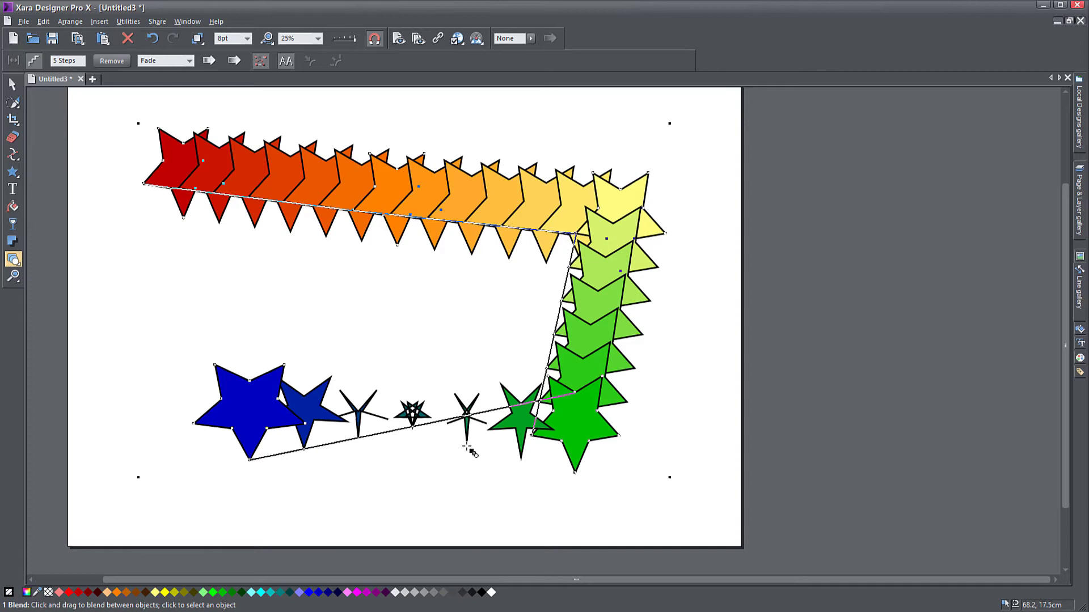
{"action": "left_click_drag", "start_coordinate": [528, 413], "coordinate": [305, 423]}
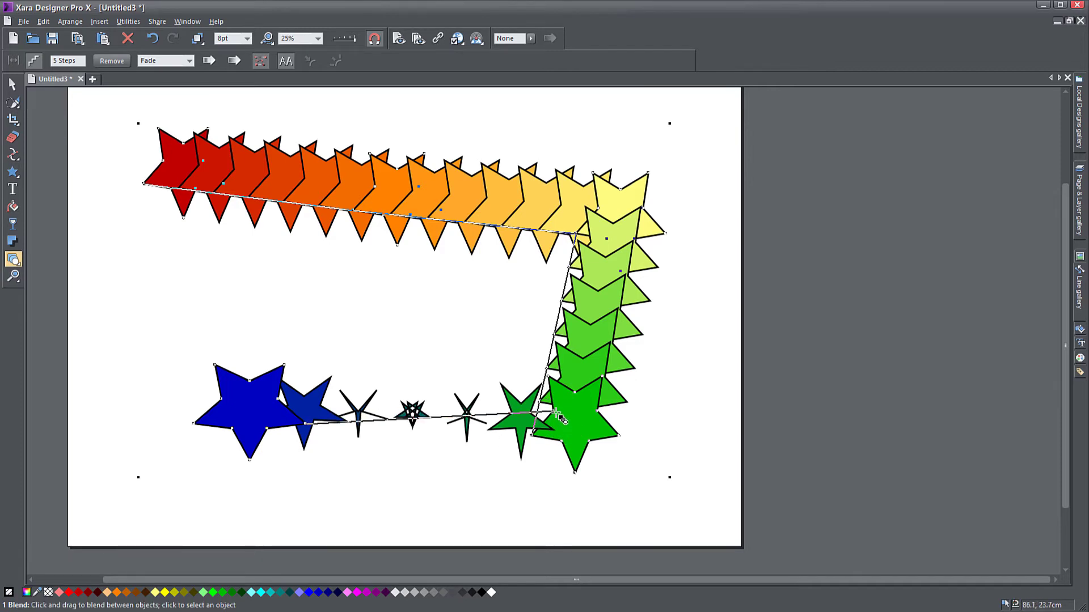
{"action": "left_click_drag", "start_coordinate": [548, 413], "coordinate": [256, 388]}
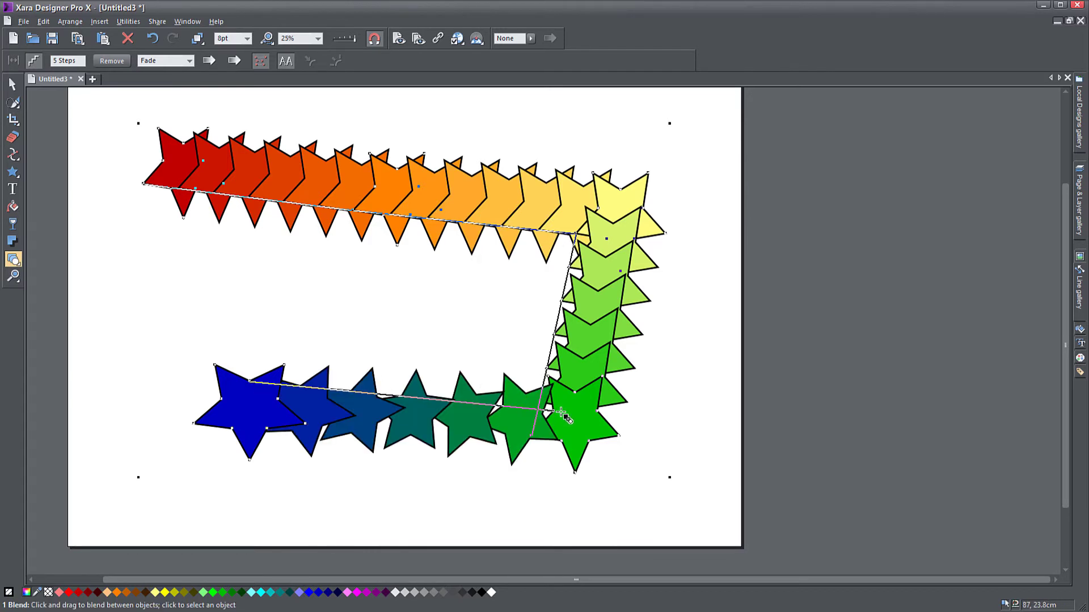
{"action": "left_click_drag", "start_coordinate": [554, 412], "coordinate": [218, 368]}
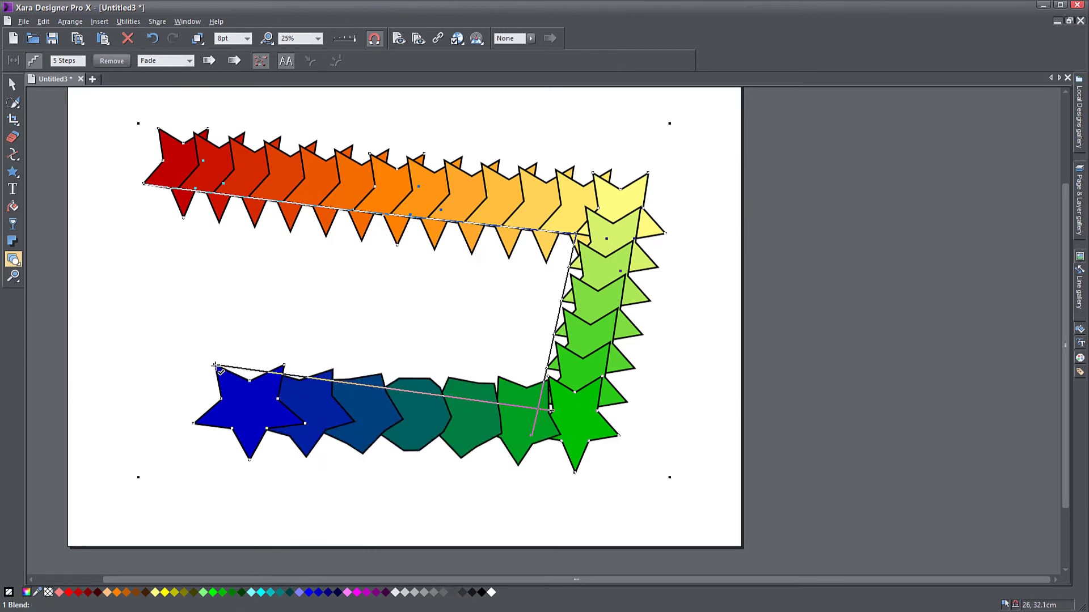
{"action": "left_click_drag", "start_coordinate": [553, 412], "coordinate": [224, 404]}
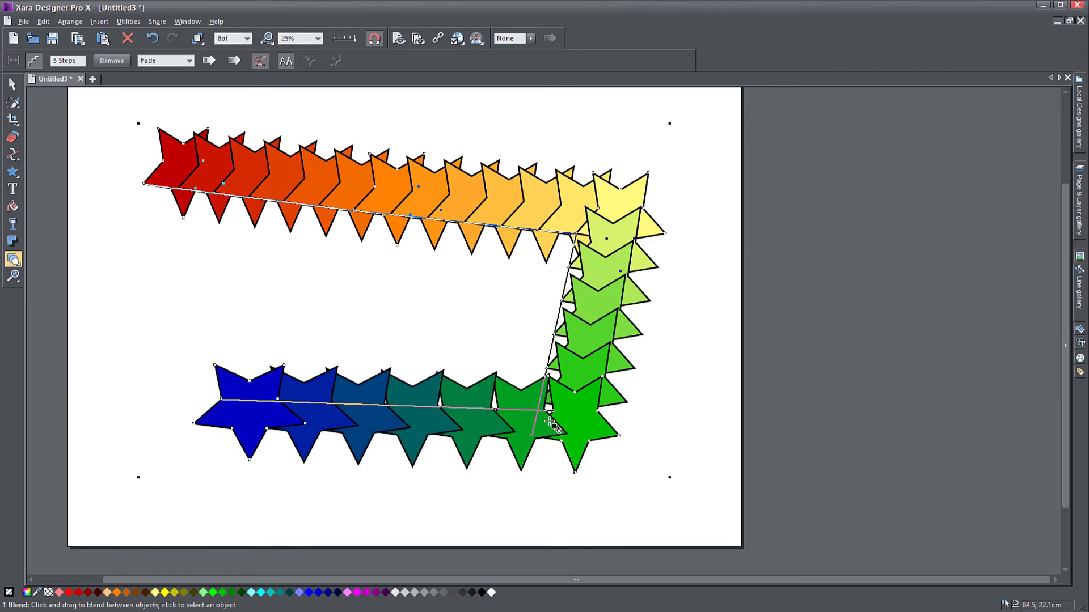
{"action": "left_click_drag", "start_coordinate": [553, 413], "coordinate": [232, 428]}
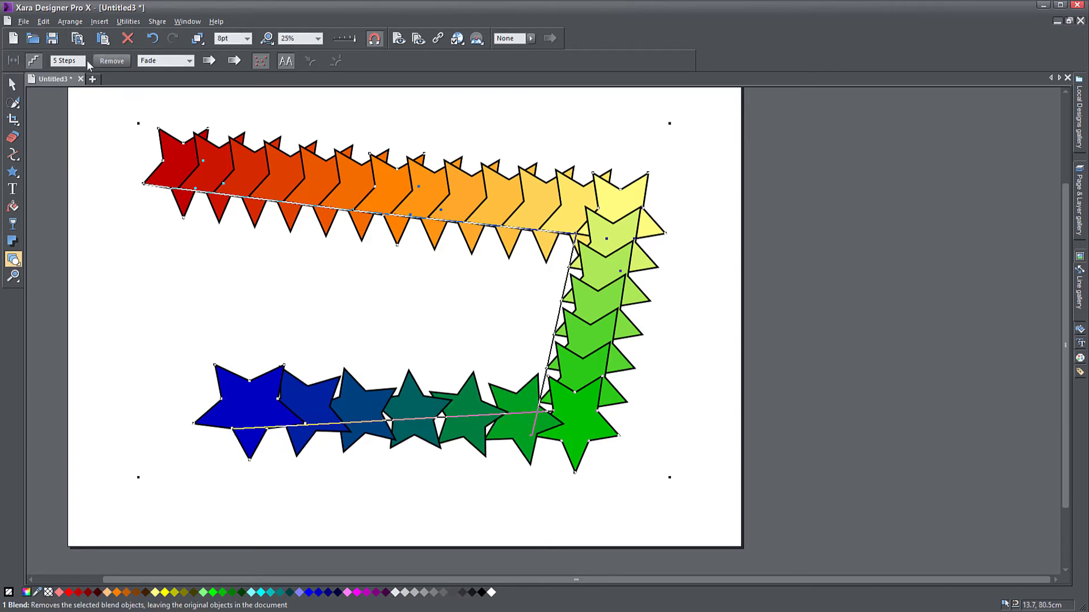
Set the blend's Steps value to 8
{"action": "left_click", "coordinate": [57, 61]}
{"action": "type", "text": "8"}
{"action": "key", "text": "Return"}
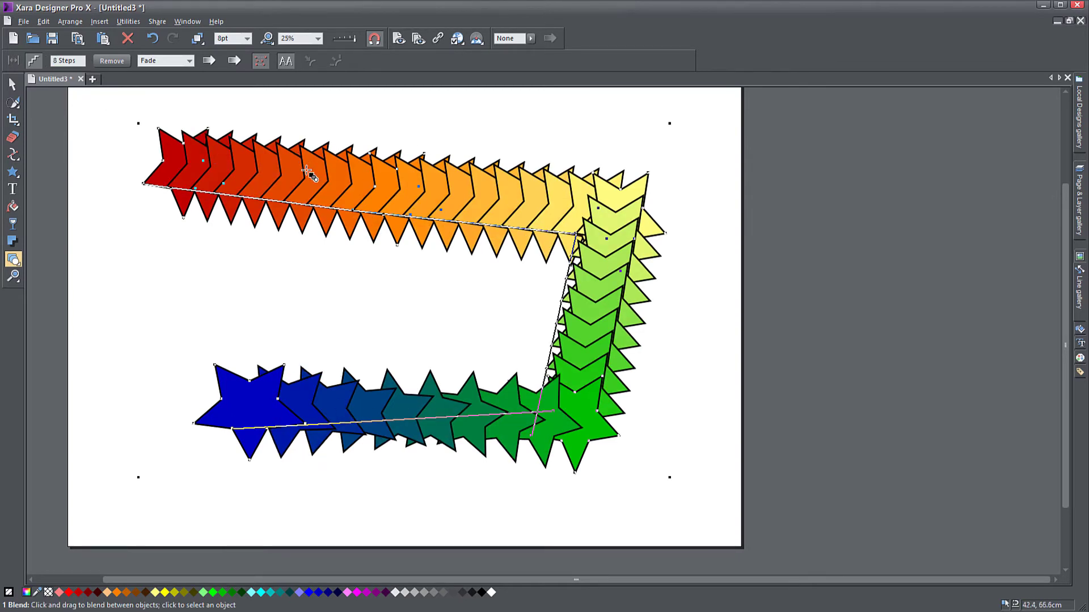
Draw a new star at the left and fill it magenta
{"action": "left_click", "coordinate": [12, 172]}
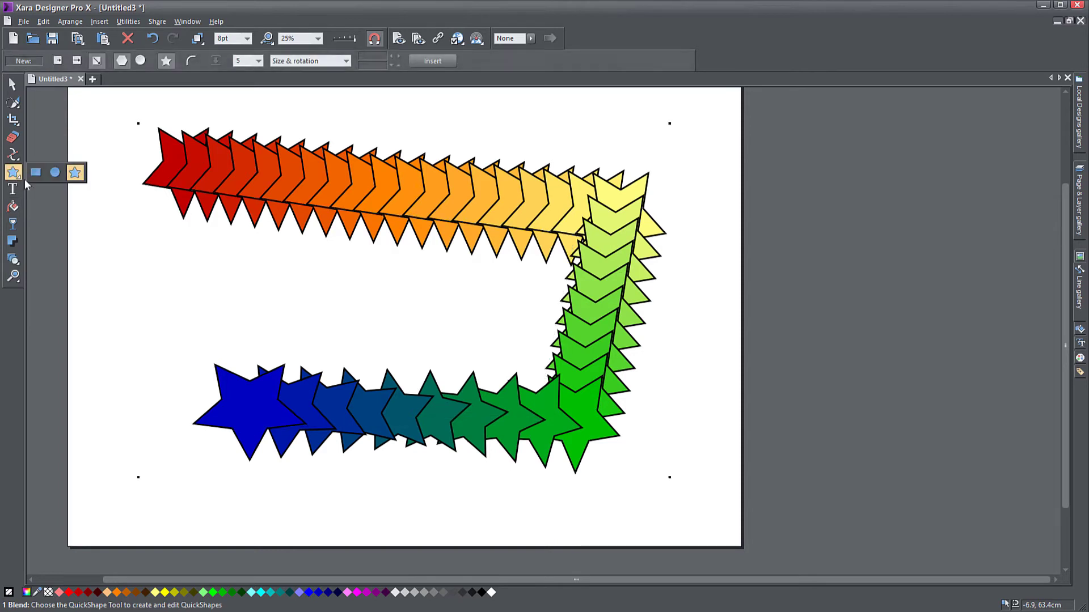
{"action": "left_click_drag", "start_coordinate": [163, 259], "coordinate": [250, 326]}
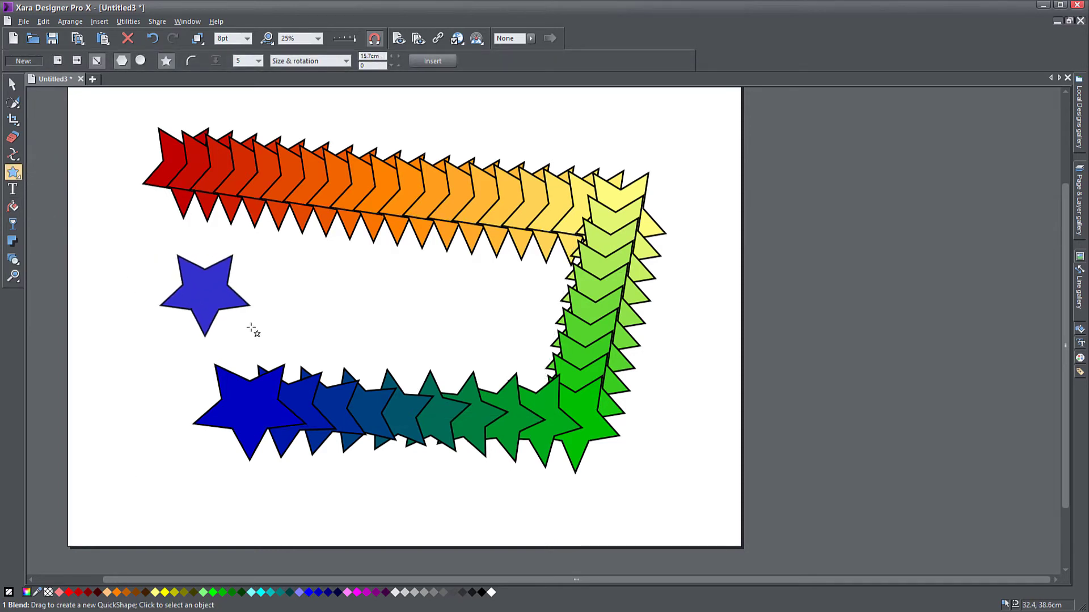
{"action": "left_click", "coordinate": [364, 592]}
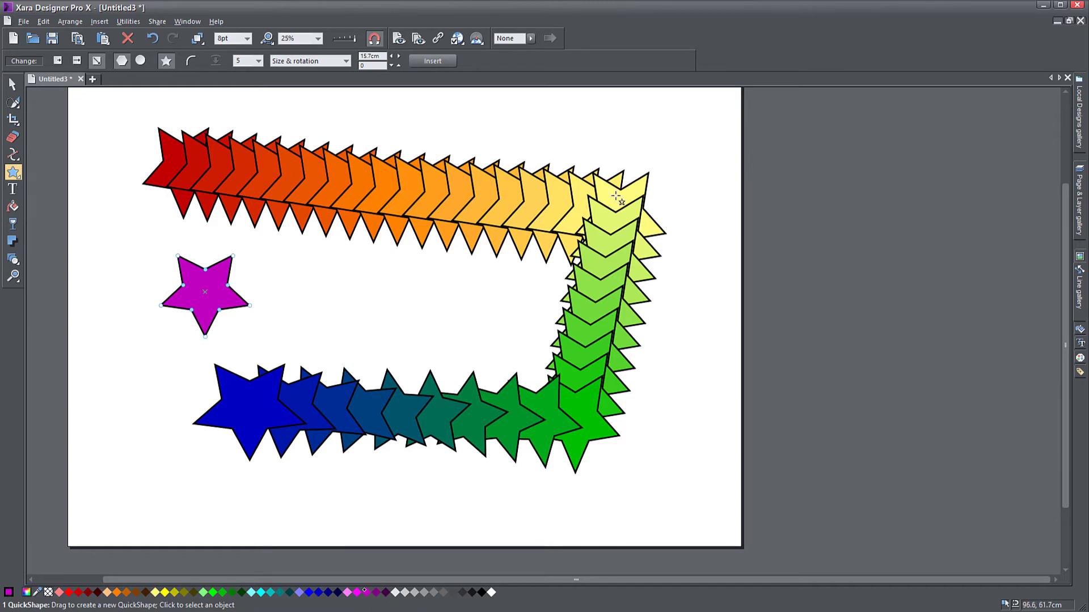
Blend the yellow star into the magenta star, then select the whole rainbow blend
{"action": "left_click", "coordinate": [13, 259]}
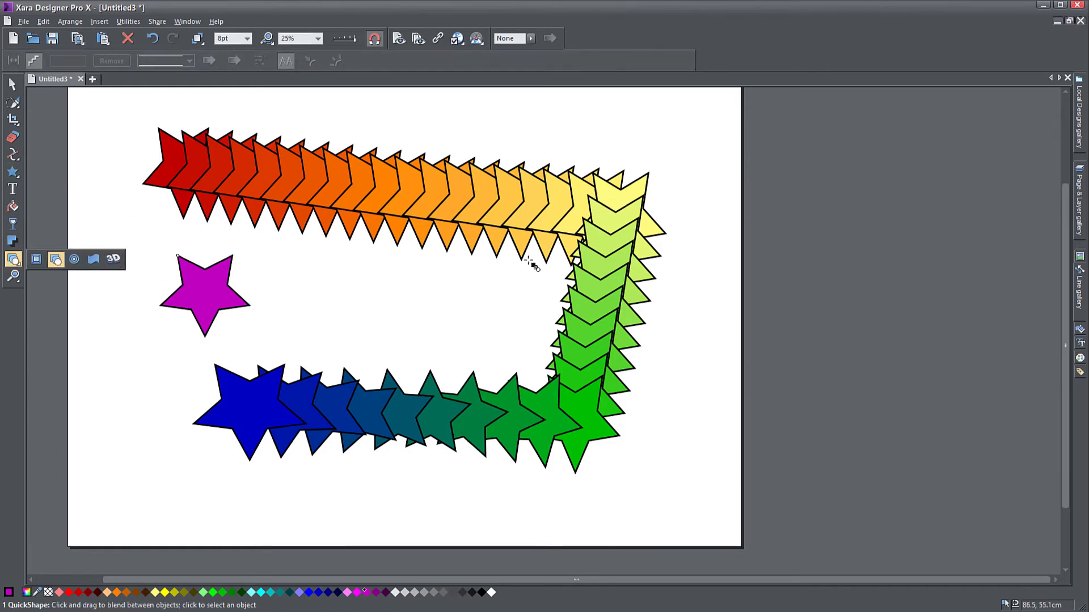
{"action": "left_click_drag", "start_coordinate": [617, 198], "coordinate": [207, 294]}
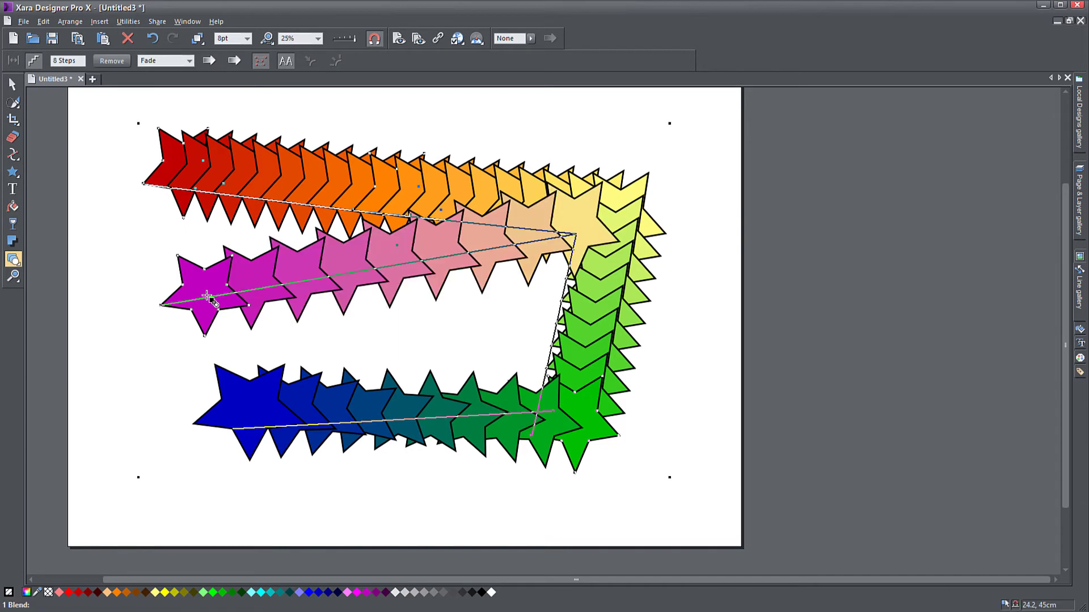
{"action": "left_click", "coordinate": [17, 85]}
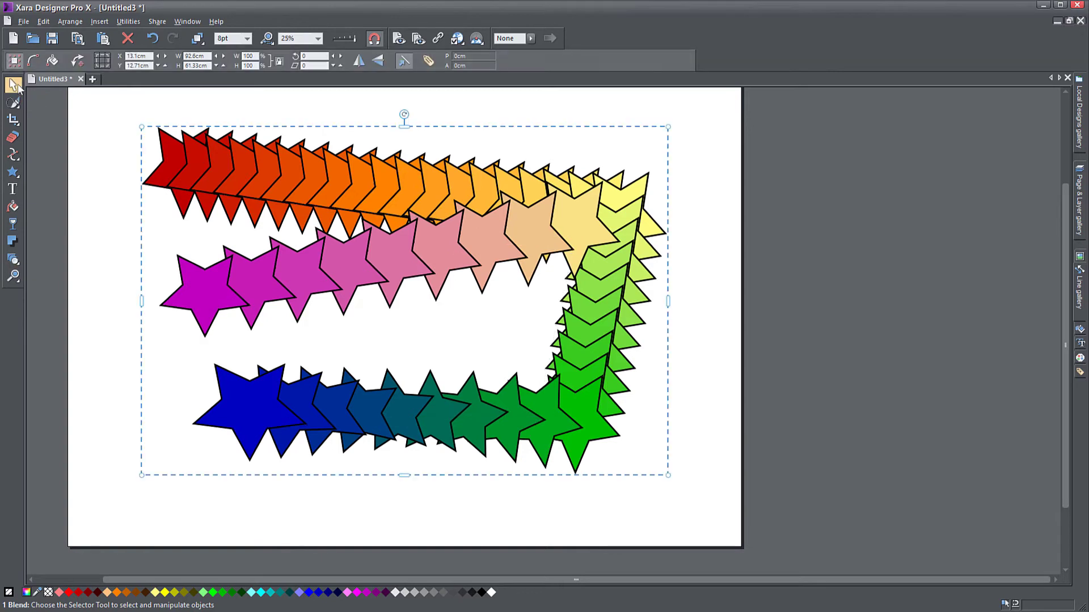
Delete all artwork, then draw a five-point star at left and a circle at upper right
{"action": "key", "text": "Delete"}
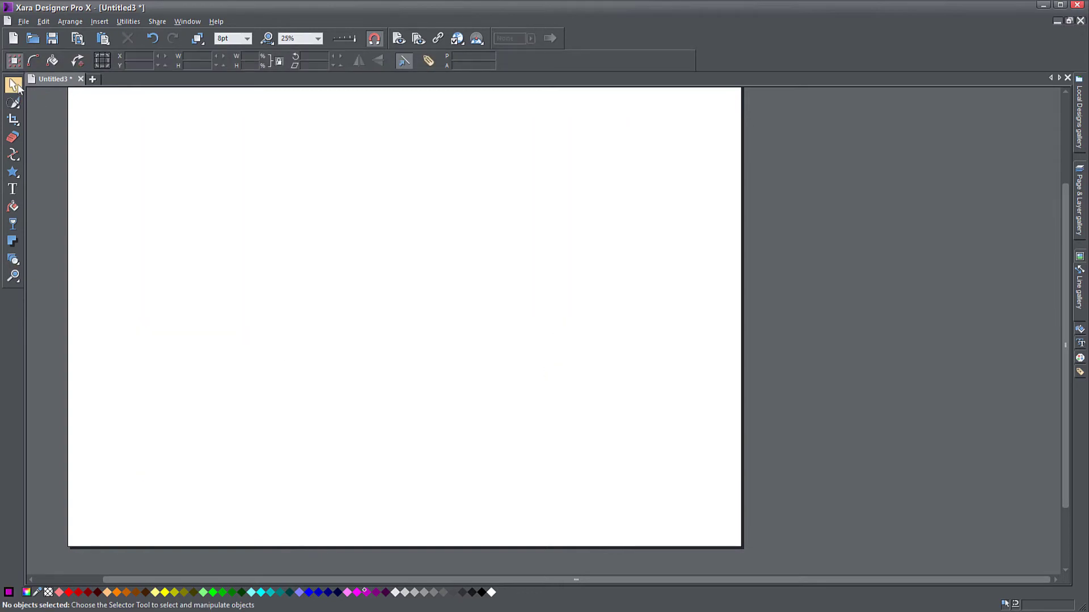
{"action": "left_click", "coordinate": [12, 172]}
{"action": "left_click_drag", "start_coordinate": [165, 269], "coordinate": [287, 361]}
{"action": "mouse_move", "coordinate": [14, 173]}
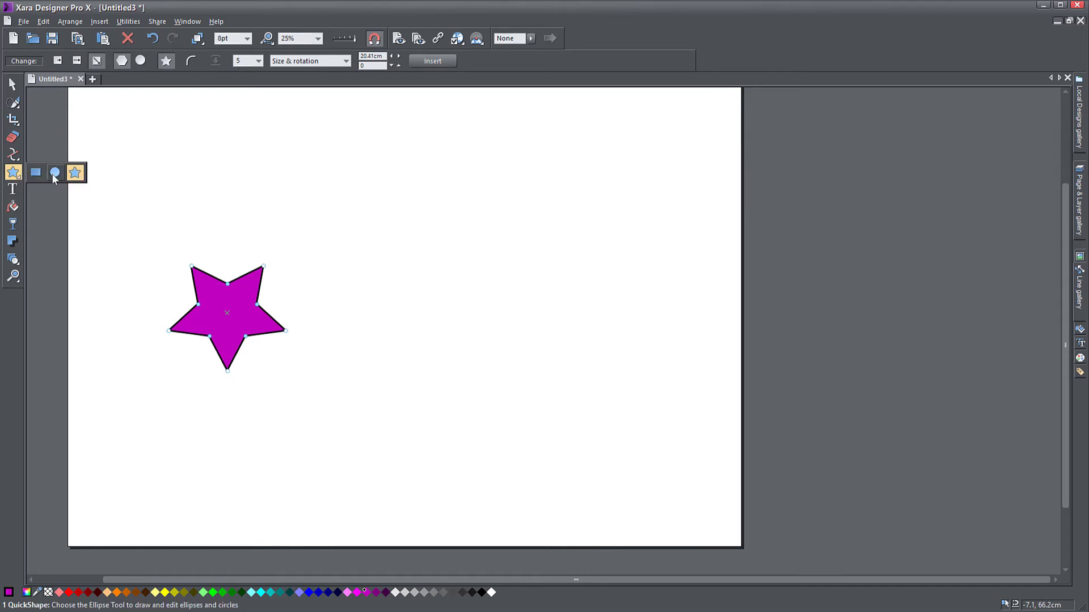
{"action": "left_click", "coordinate": [55, 172]}
{"action": "left_click_drag", "start_coordinate": [569, 228], "coordinate": [626, 280]}
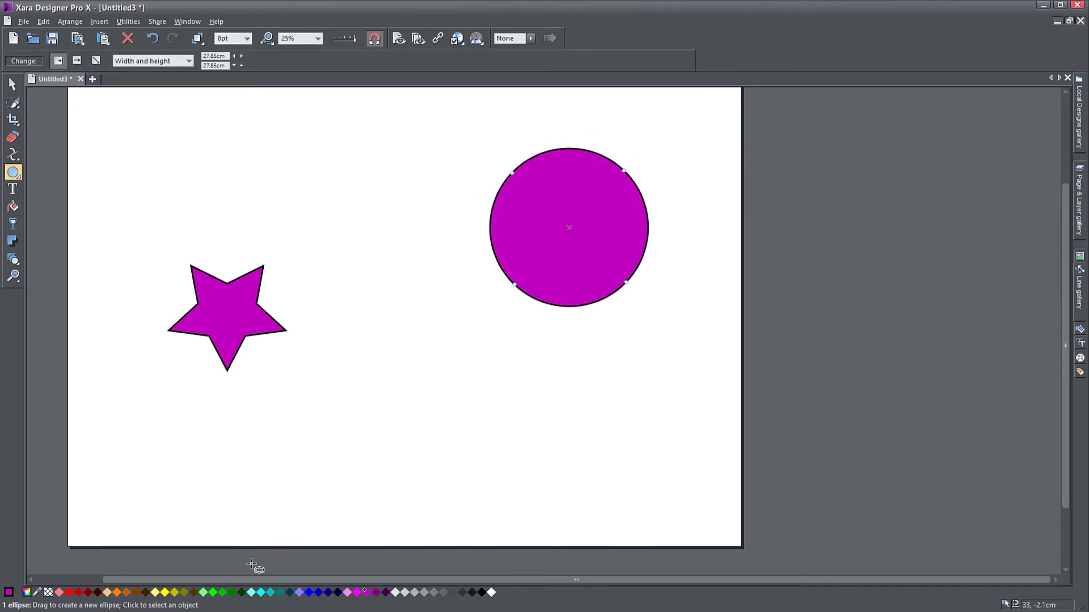
Move the star up and left, fill it white, and fill the circle black
{"action": "left_click", "coordinate": [12, 84]}
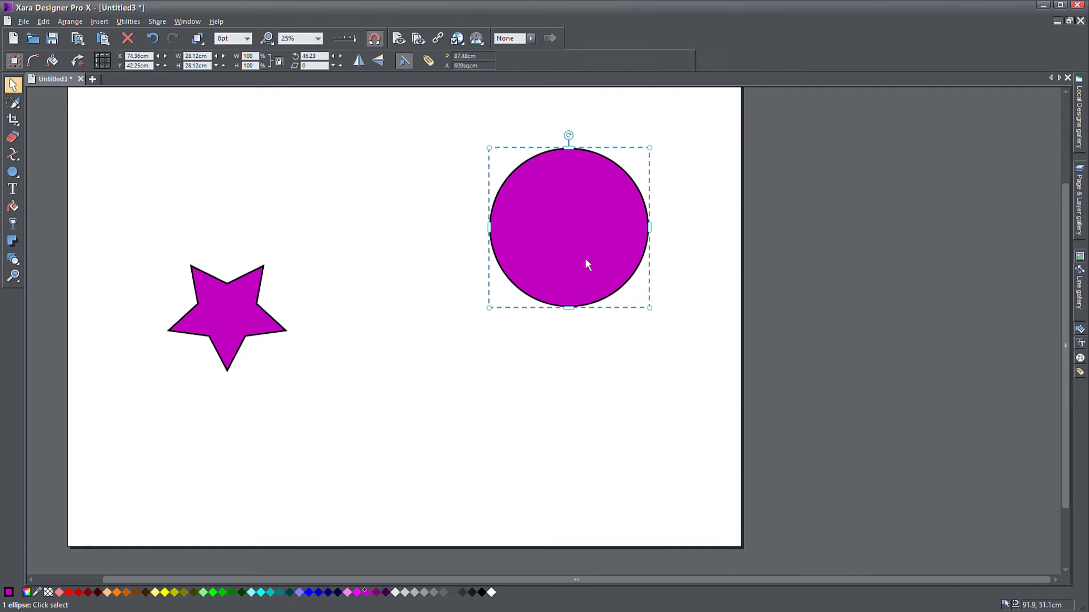
{"action": "left_click_drag", "start_coordinate": [229, 325], "coordinate": [182, 238]}
{"action": "left_click", "coordinate": [491, 592]}
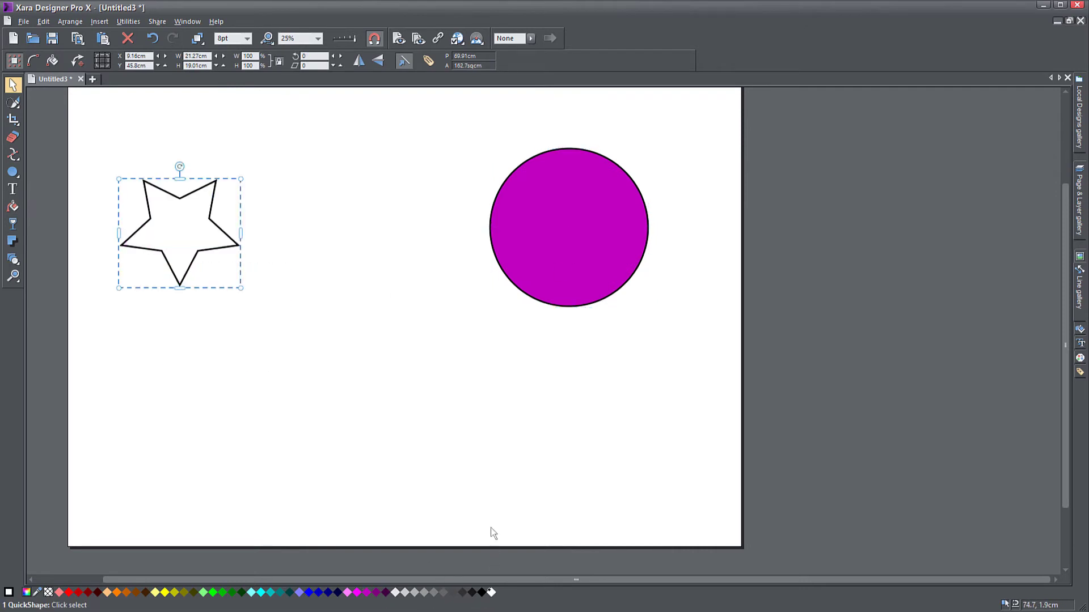
{"action": "left_click", "coordinate": [565, 240]}
{"action": "left_click", "coordinate": [482, 592]}
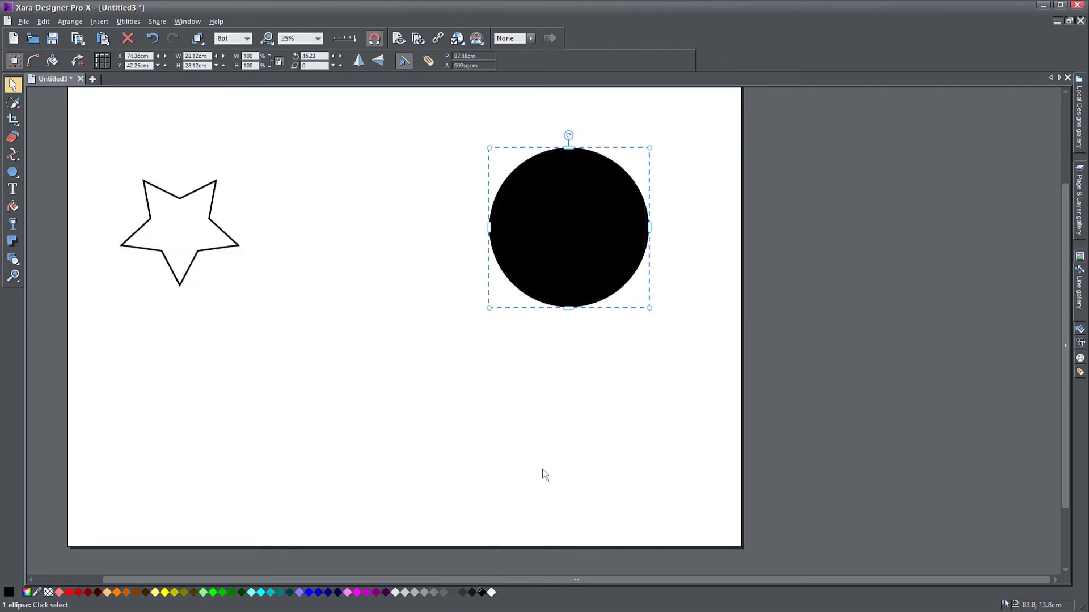
{"action": "left_click", "coordinate": [13, 260]}
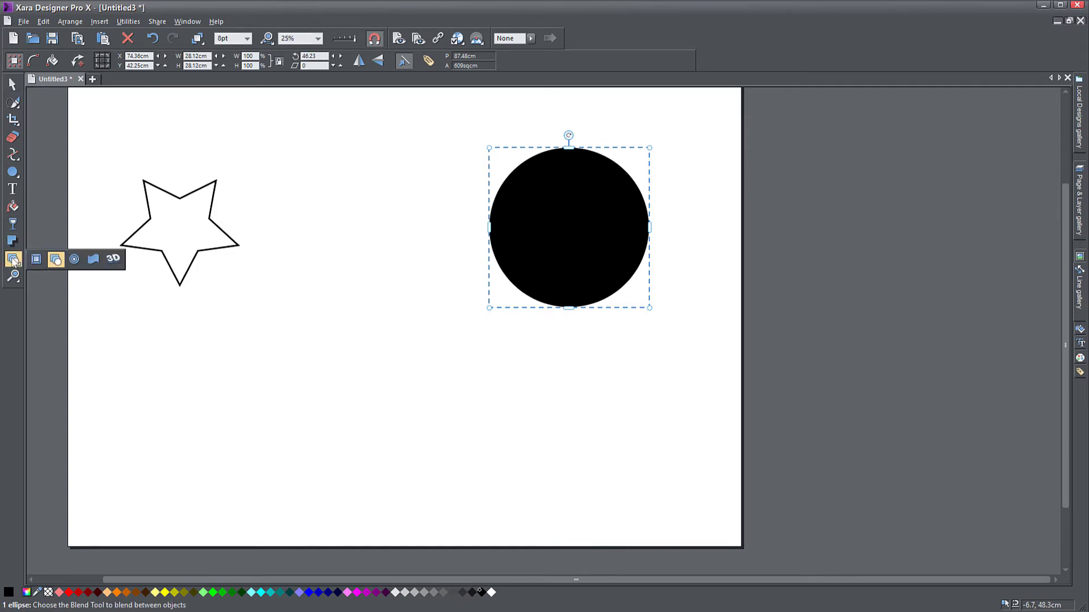
Blend the white star into the black circle and choose the Rainbow colour blend effect
{"action": "left_click_drag", "start_coordinate": [179, 224], "coordinate": [564, 224]}
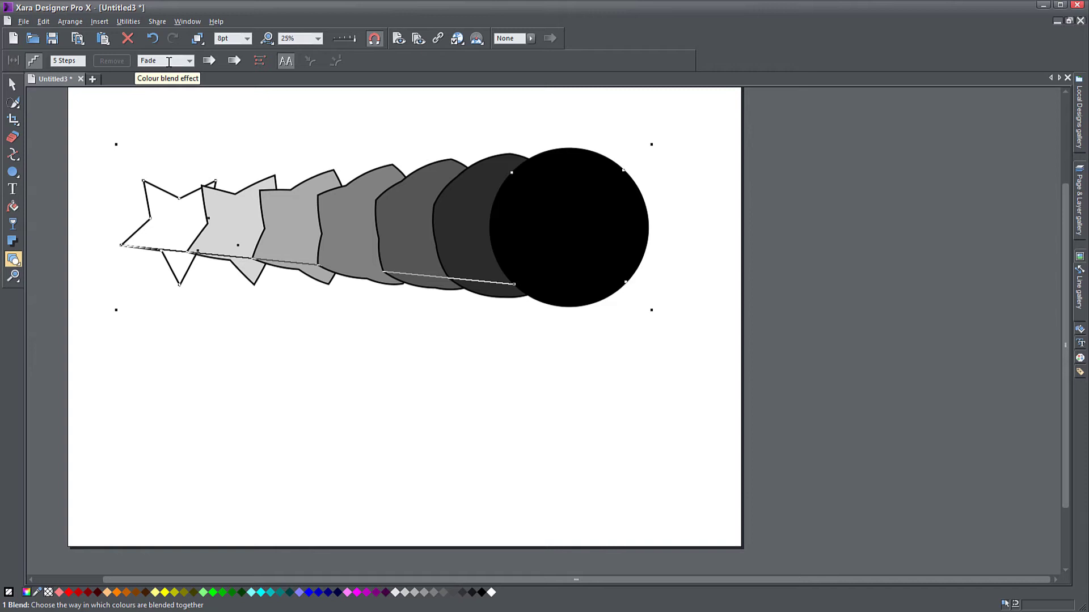
{"action": "left_click", "coordinate": [187, 62]}
{"action": "left_click", "coordinate": [177, 81]}
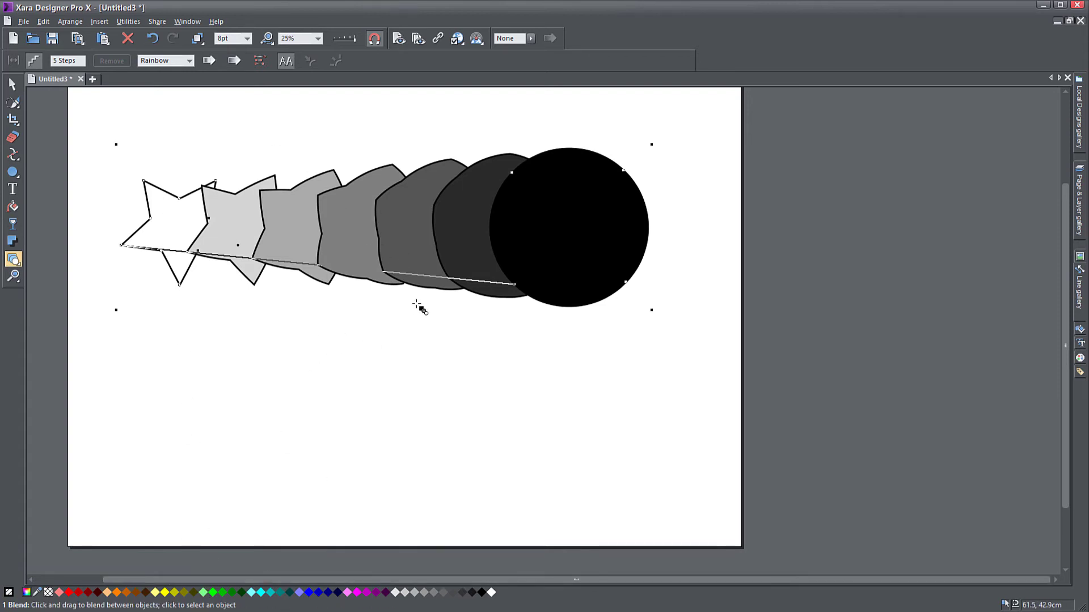
Replace the blend's white with red and its black with blue
{"action": "left_click", "coordinate": [72, 594]}
{"action": "left_click", "coordinate": [355, 267]}
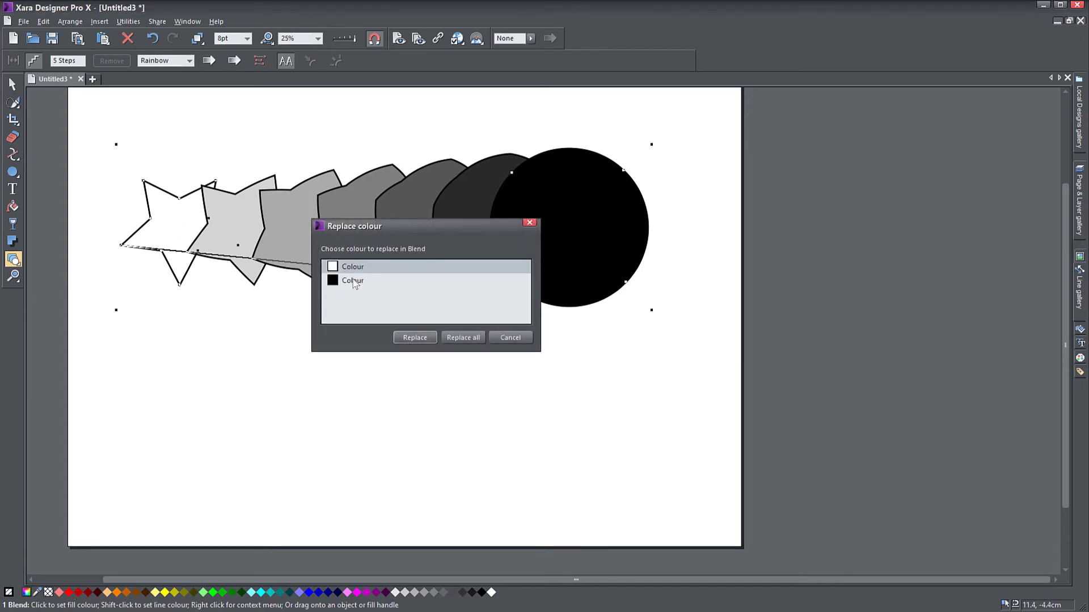
{"action": "left_click", "coordinate": [415, 338]}
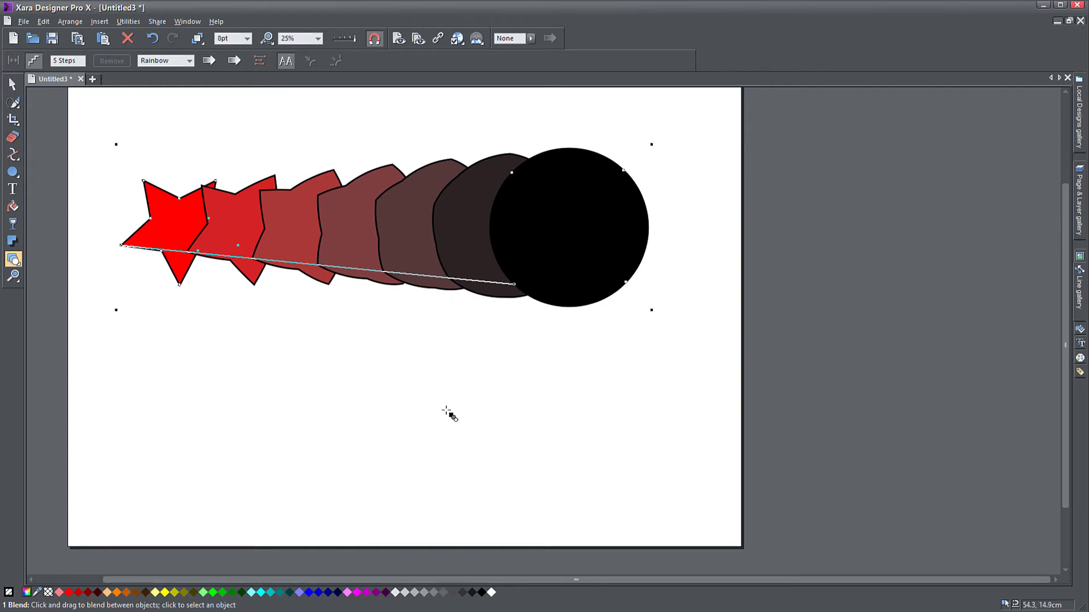
{"action": "left_click", "coordinate": [329, 594]}
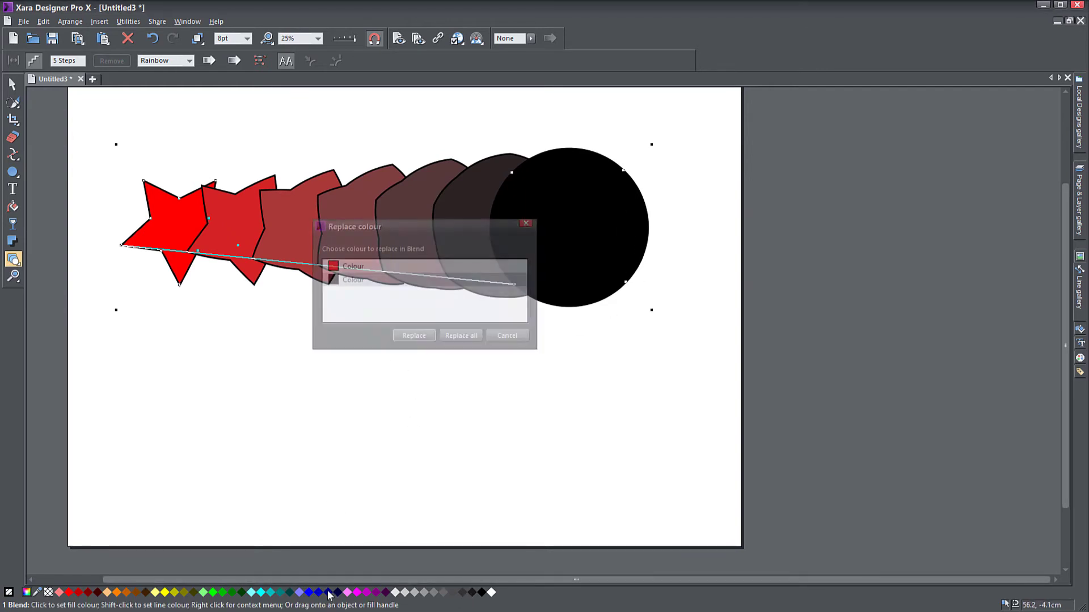
{"action": "left_click", "coordinate": [425, 337]}
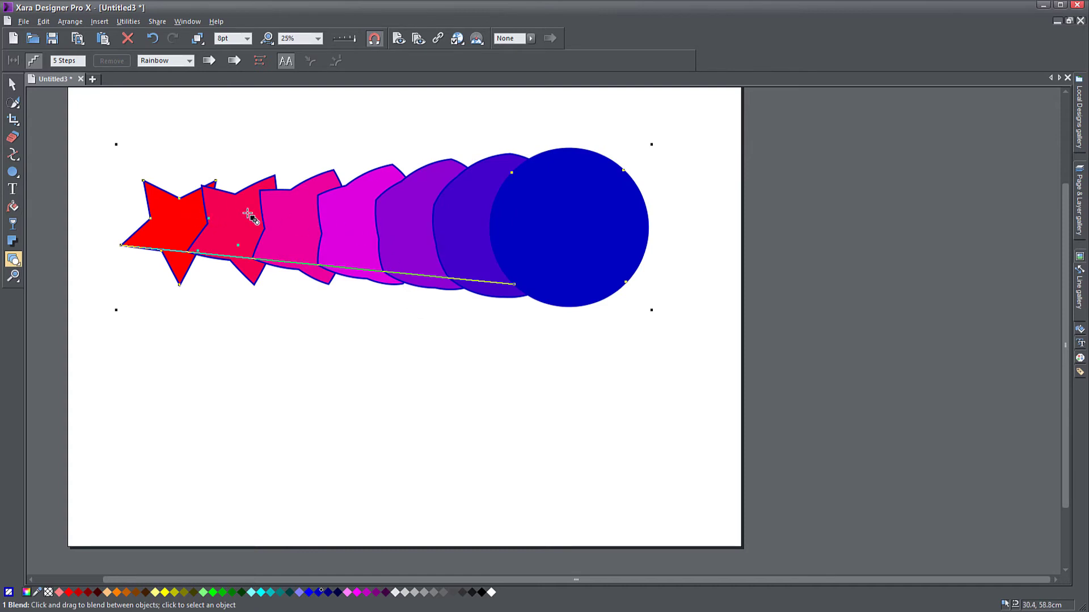
Try the Alt Rainbow colour effect, revert to Rainbow, and select the whole blend
{"action": "left_click", "coordinate": [189, 61]}
{"action": "left_click", "coordinate": [175, 92]}
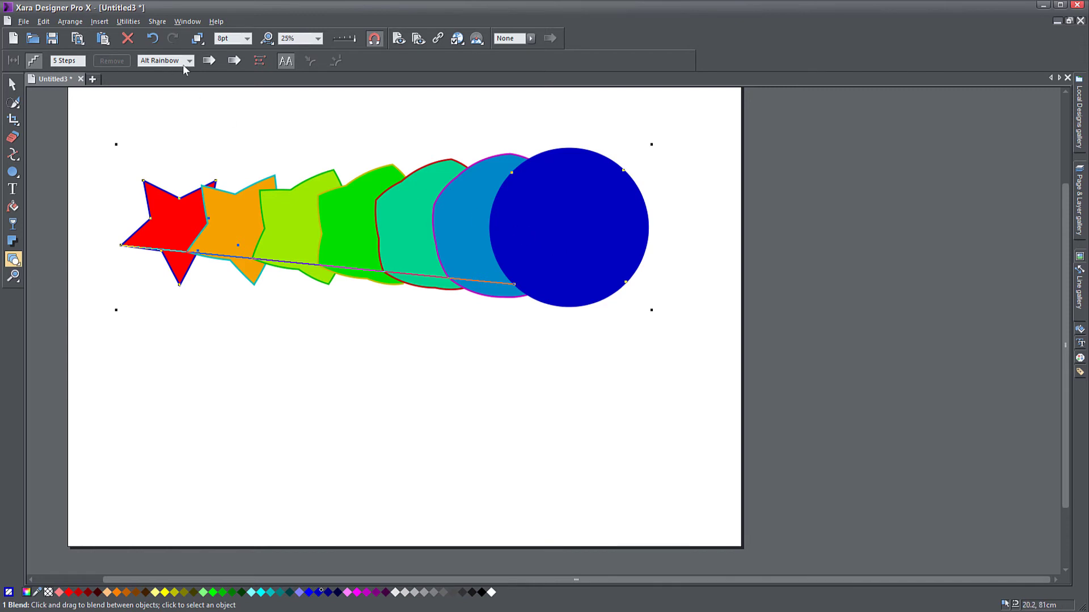
{"action": "left_click", "coordinate": [187, 60]}
{"action": "left_click", "coordinate": [161, 79]}
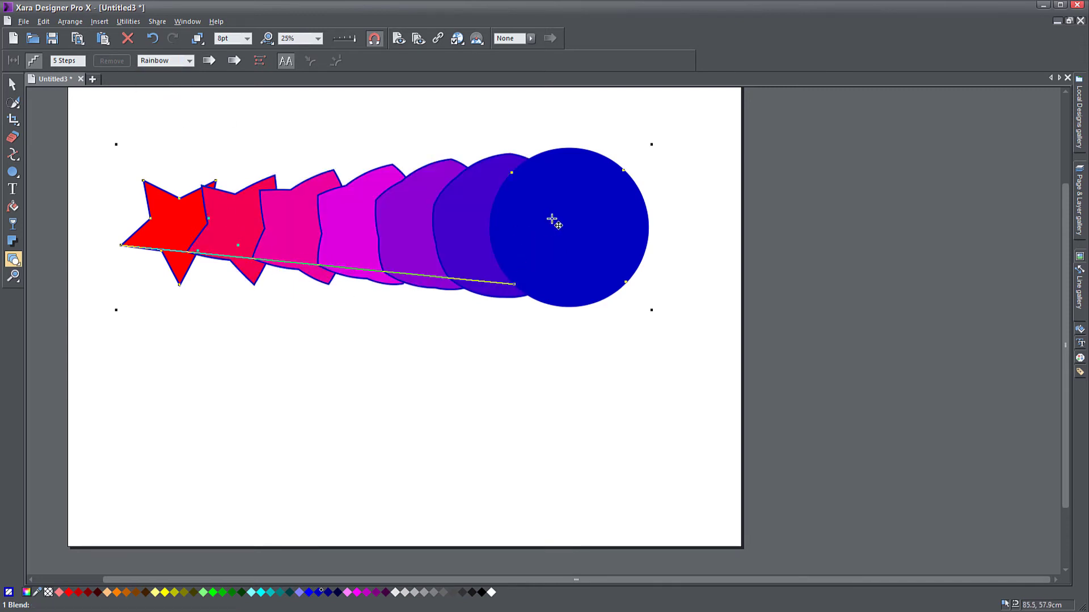
{"action": "left_click", "coordinate": [13, 84]}
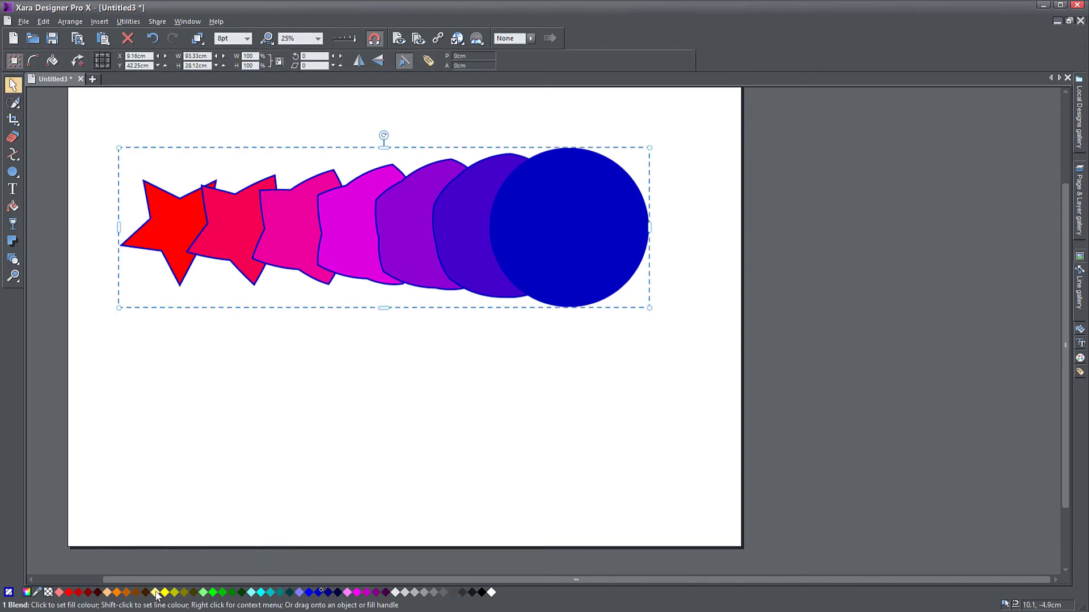
Replace the star's red with Pale Yellow and nudge the blend slightly right and down
{"action": "left_click_drag", "start_coordinate": [154, 592], "coordinate": [190, 238]}
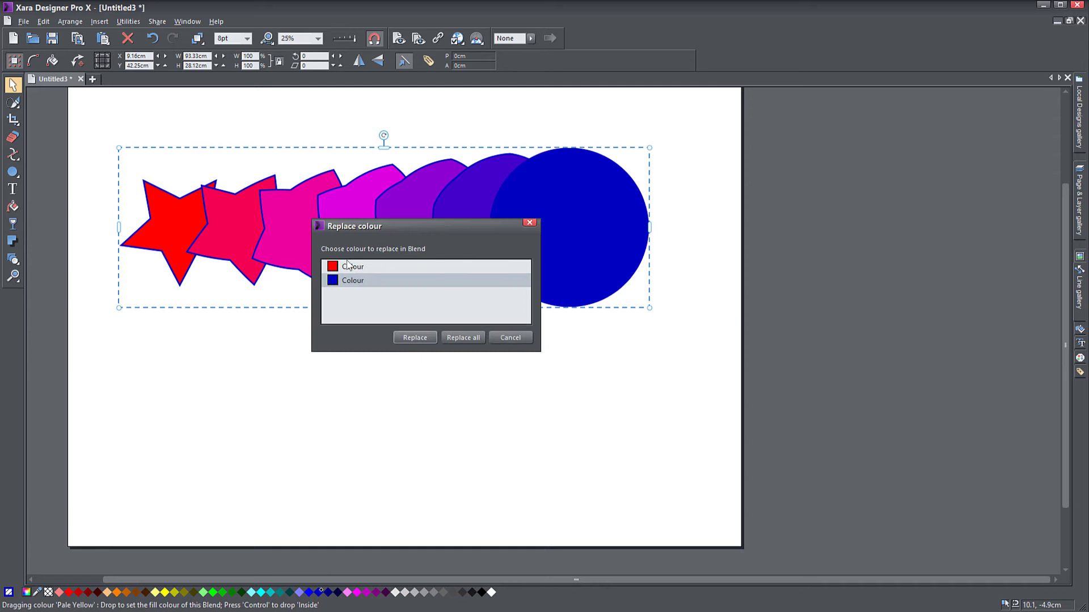
{"action": "left_click", "coordinate": [348, 266]}
{"action": "left_click", "coordinate": [414, 336]}
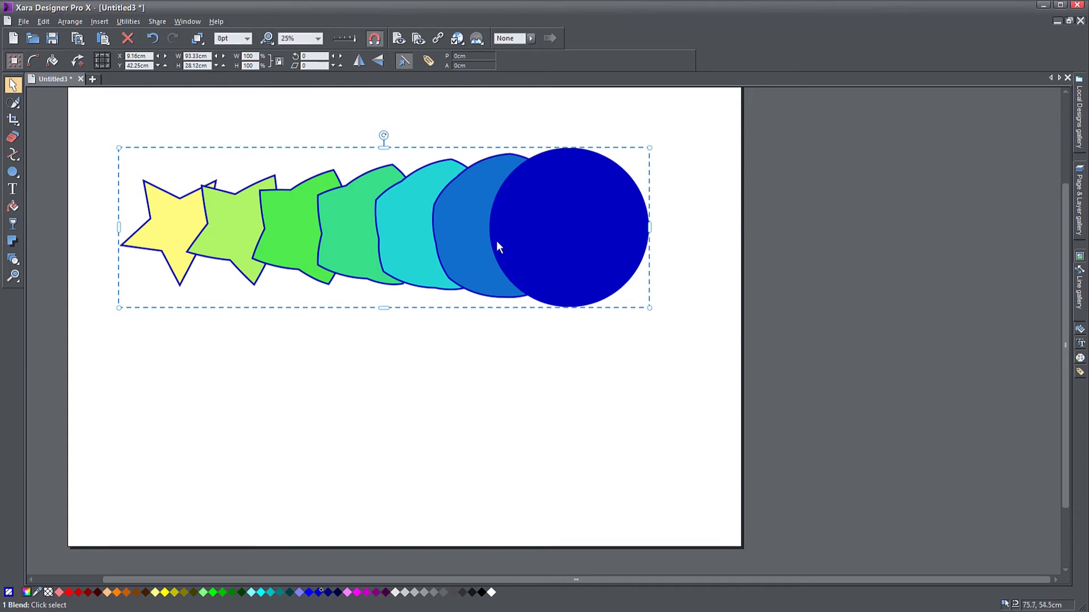
{"action": "left_click_drag", "start_coordinate": [571, 226], "coordinate": [600, 236]}
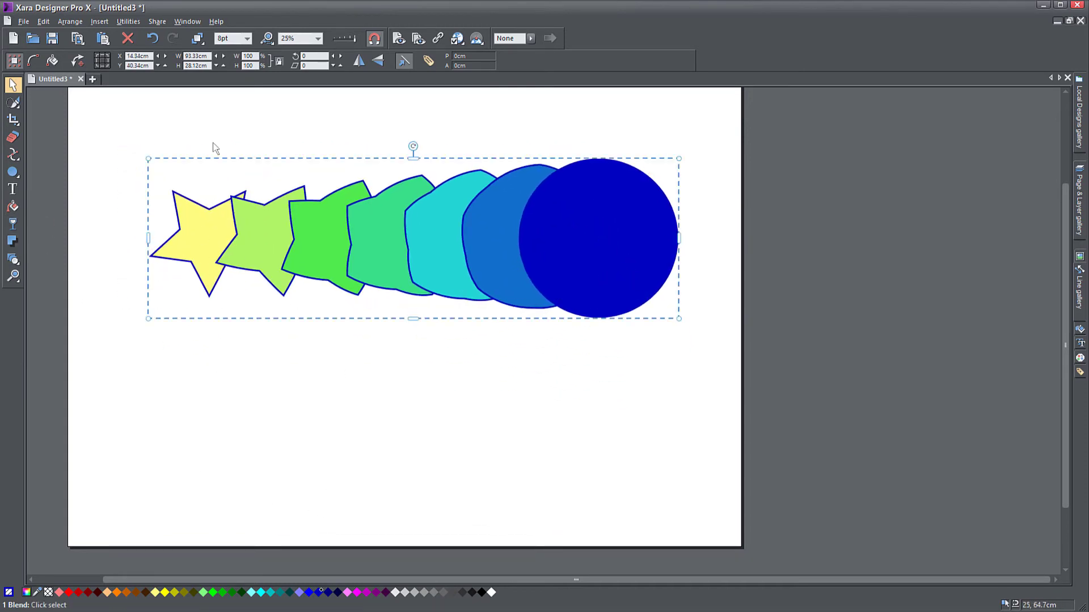
Set the blend's Steps value to 10
{"action": "left_click", "coordinate": [13, 260]}
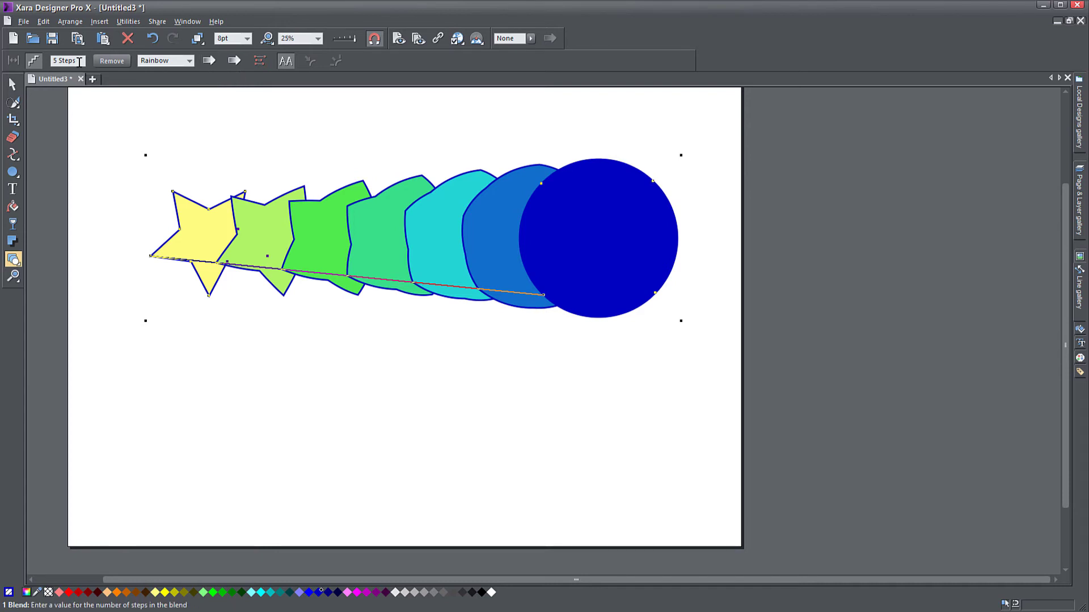
{"action": "type", "text": "10"}
{"action": "key", "text": "Return"}
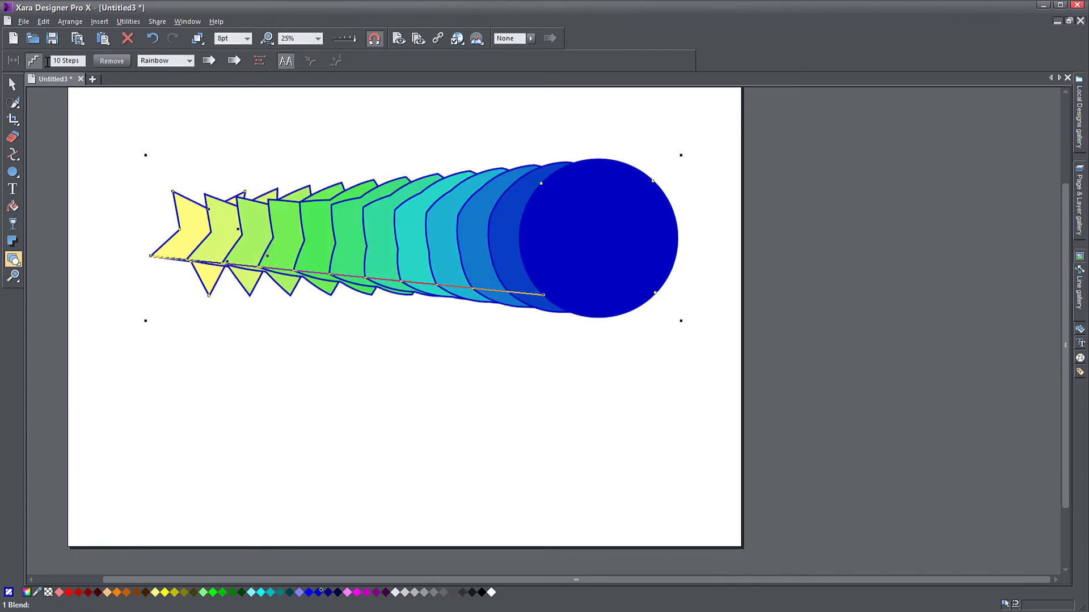
Drag the blend lower on the page
{"action": "left_click", "coordinate": [13, 84]}
{"action": "left_click_drag", "start_coordinate": [567, 270], "coordinate": [586, 318]}
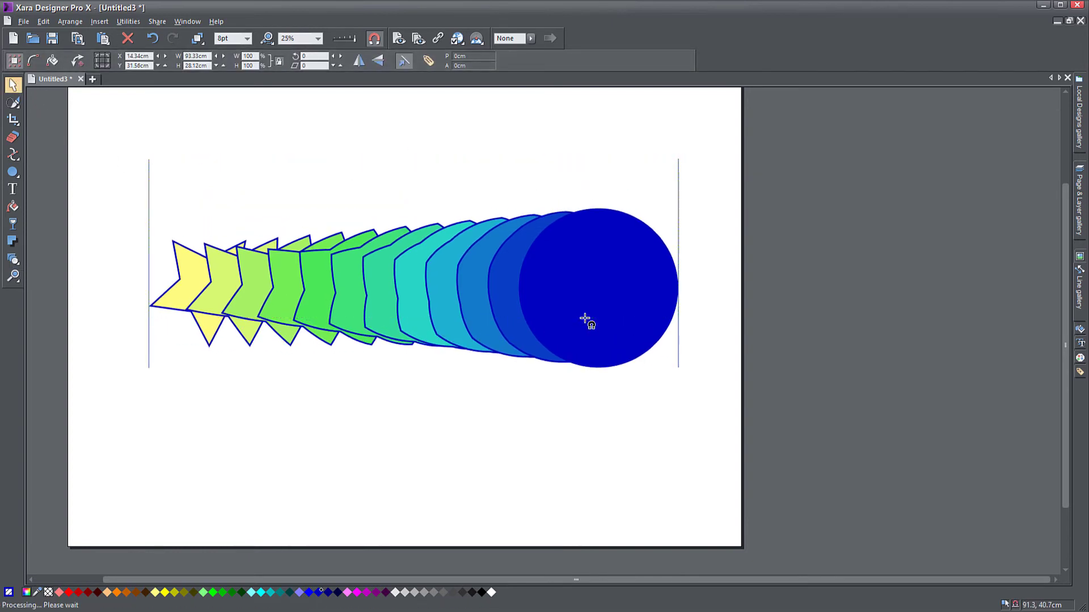
{"action": "left_click", "coordinate": [13, 259]}
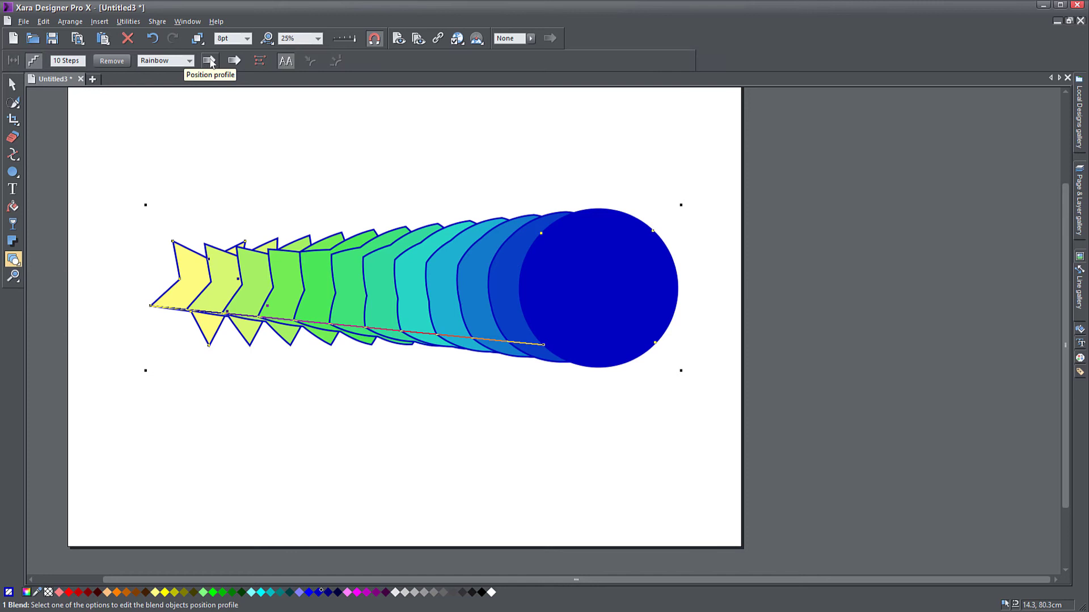
Adjust the blend's position profile sliders, ending near 0 and 0.06 for even spacing
{"action": "left_click", "coordinate": [209, 60]}
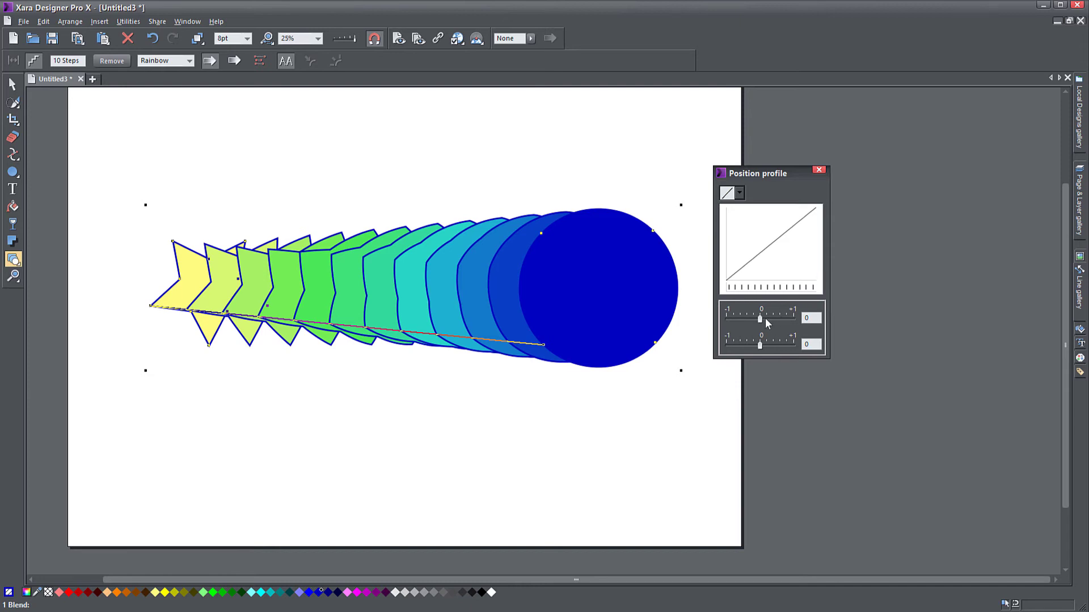
{"action": "left_click_drag", "start_coordinate": [759, 317], "coordinate": [735, 349]}
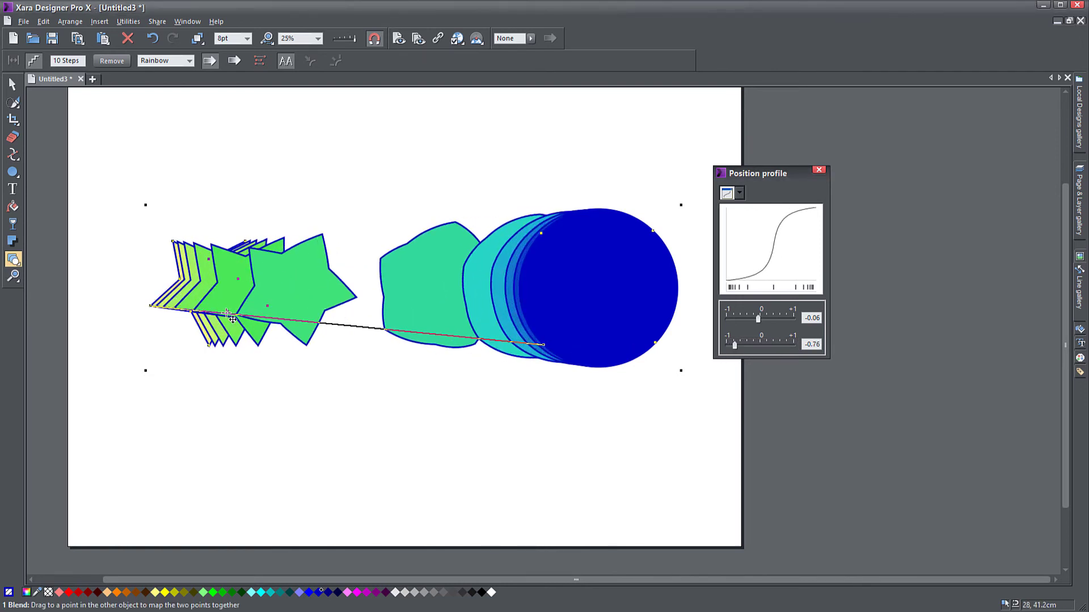
{"action": "left_click_drag", "start_coordinate": [735, 343], "coordinate": [778, 345]}
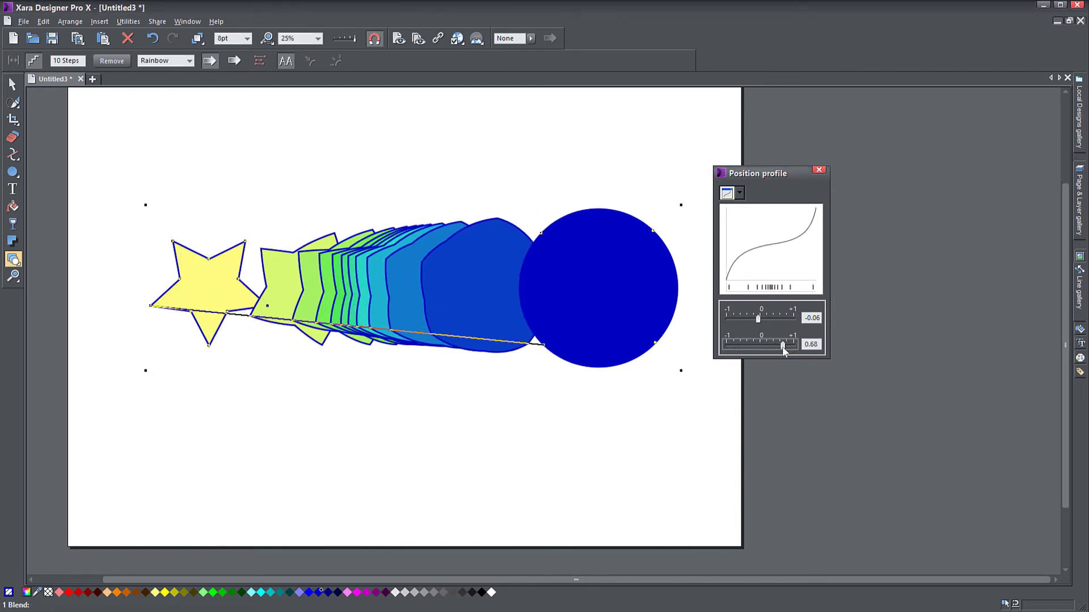
{"action": "left_click_drag", "start_coordinate": [783, 347], "coordinate": [760, 321]}
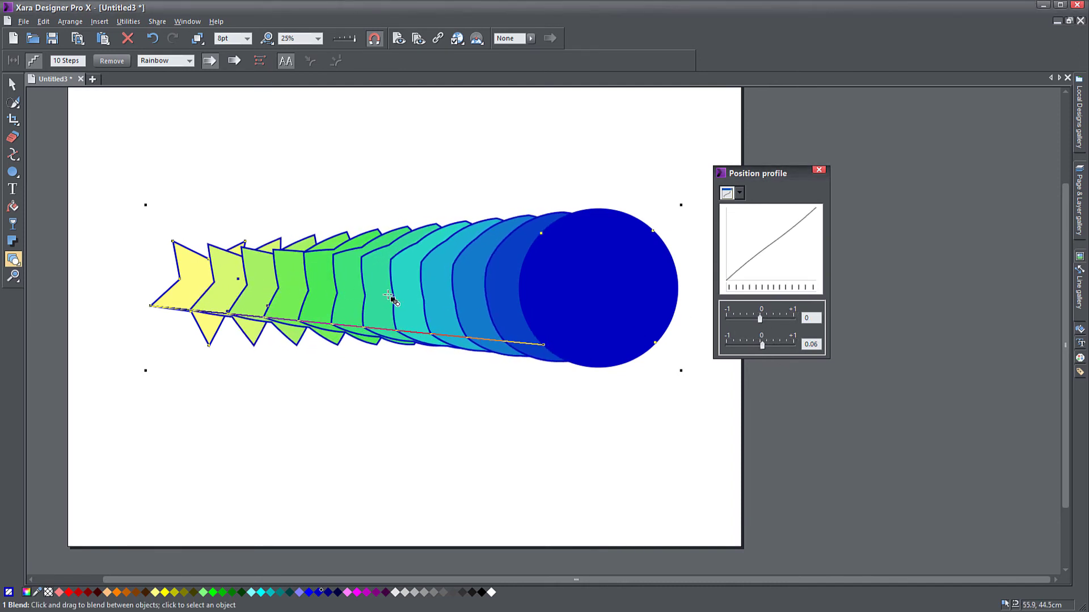
Set the blend's attribute profile to about -0.3 and 0.16, placed beside the position profile
{"action": "left_click", "coordinate": [235, 61]}
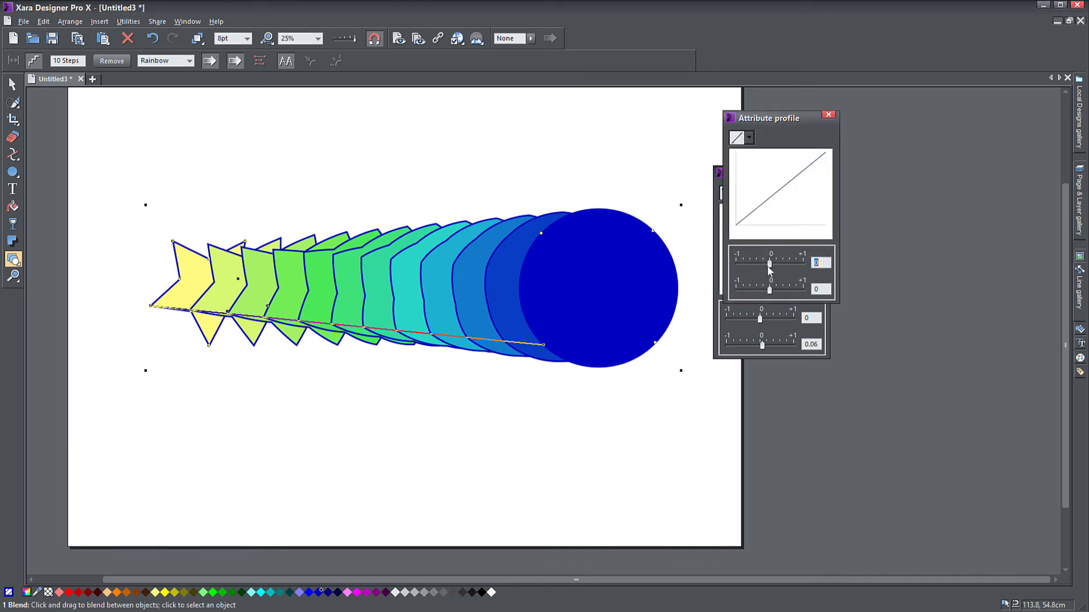
{"action": "left_click_drag", "start_coordinate": [775, 124], "coordinate": [895, 187]}
{"action": "left_click_drag", "start_coordinate": [892, 327], "coordinate": [916, 330]}
{"action": "left_click_drag", "start_coordinate": [861, 355], "coordinate": [912, 358]}
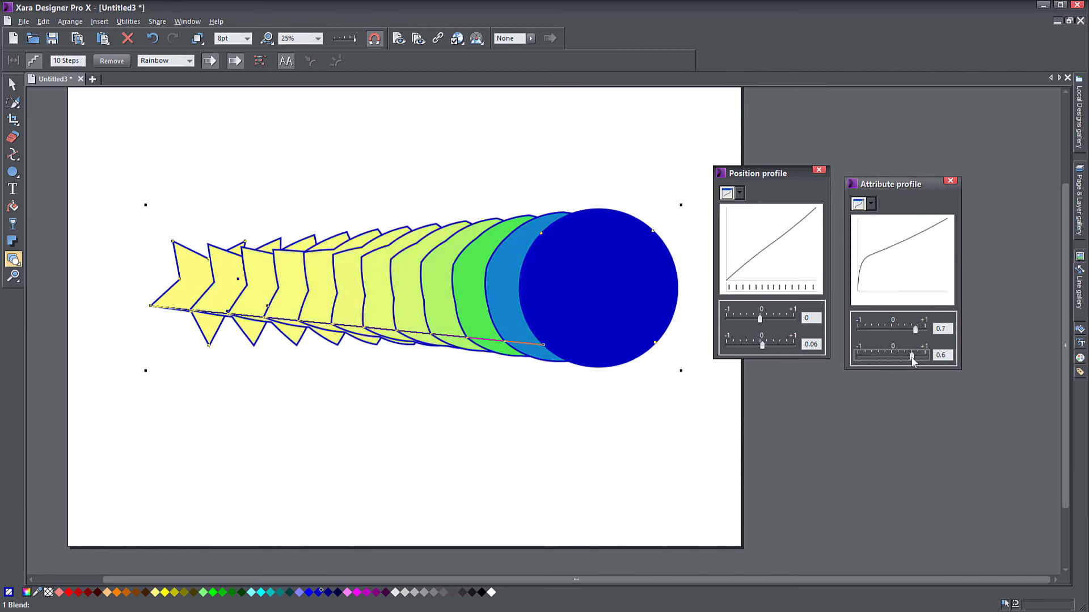
{"action": "left_click_drag", "start_coordinate": [912, 359], "coordinate": [854, 364]}
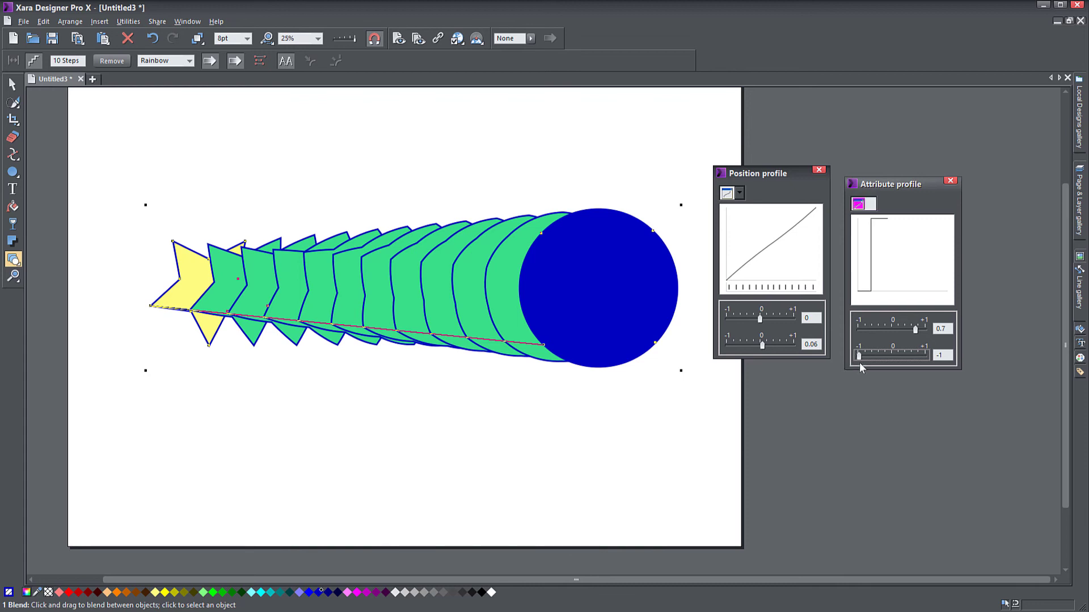
{"action": "left_click_drag", "start_coordinate": [859, 362], "coordinate": [882, 337]}
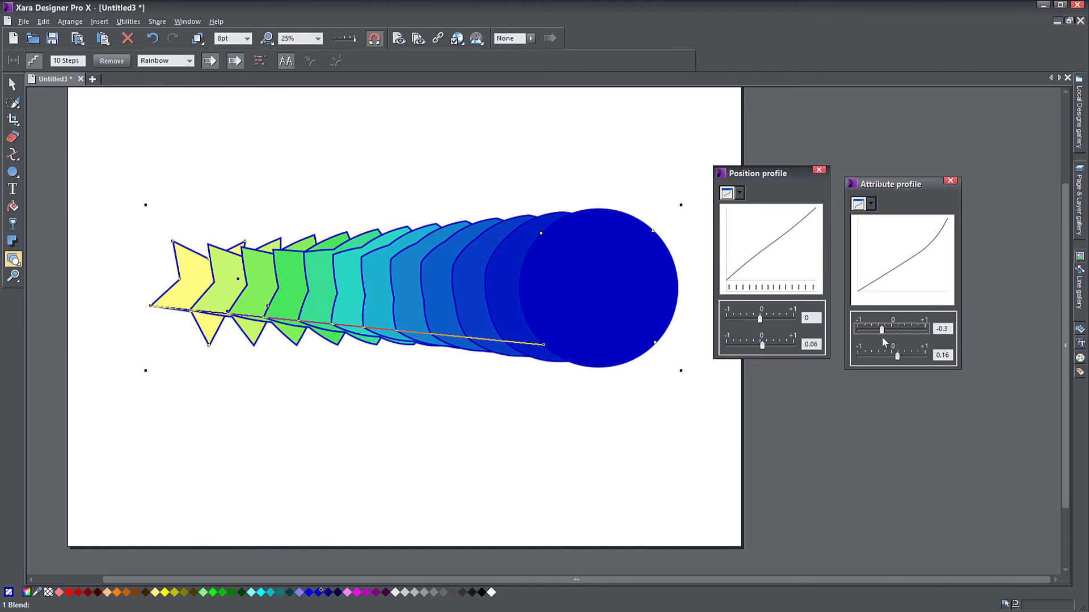
Delete the old blend from the page
{"action": "left_click", "coordinate": [12, 84]}
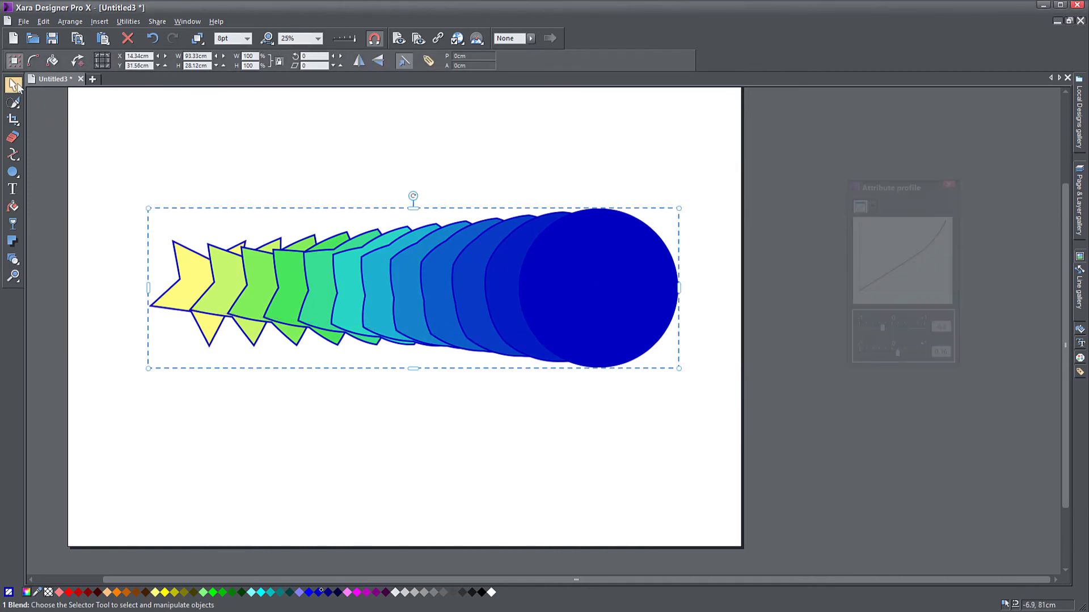
{"action": "key", "text": "Delete"}
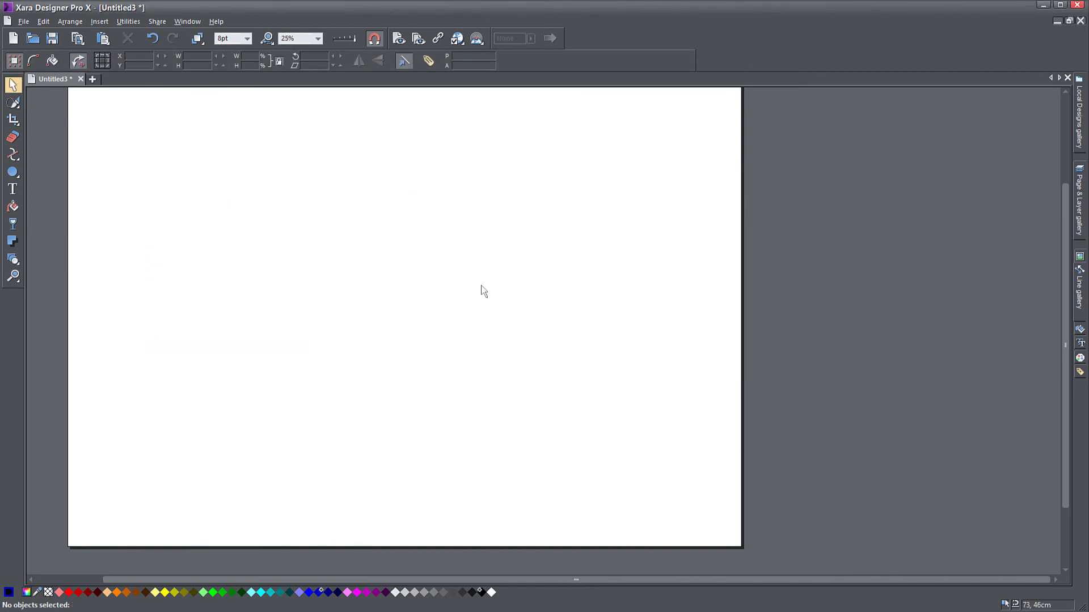
{"action": "scroll", "coordinate": [518, 323], "scroll_direction": "down", "scroll_amount": 1}
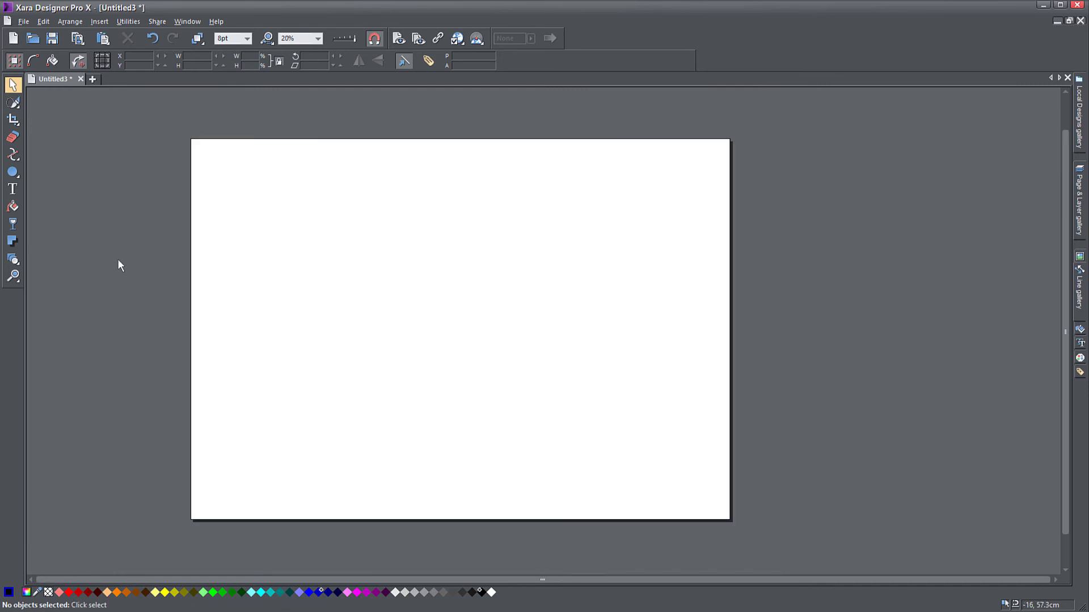
{"action": "left_click", "coordinate": [12, 172]}
{"action": "left_click", "coordinate": [75, 173]}
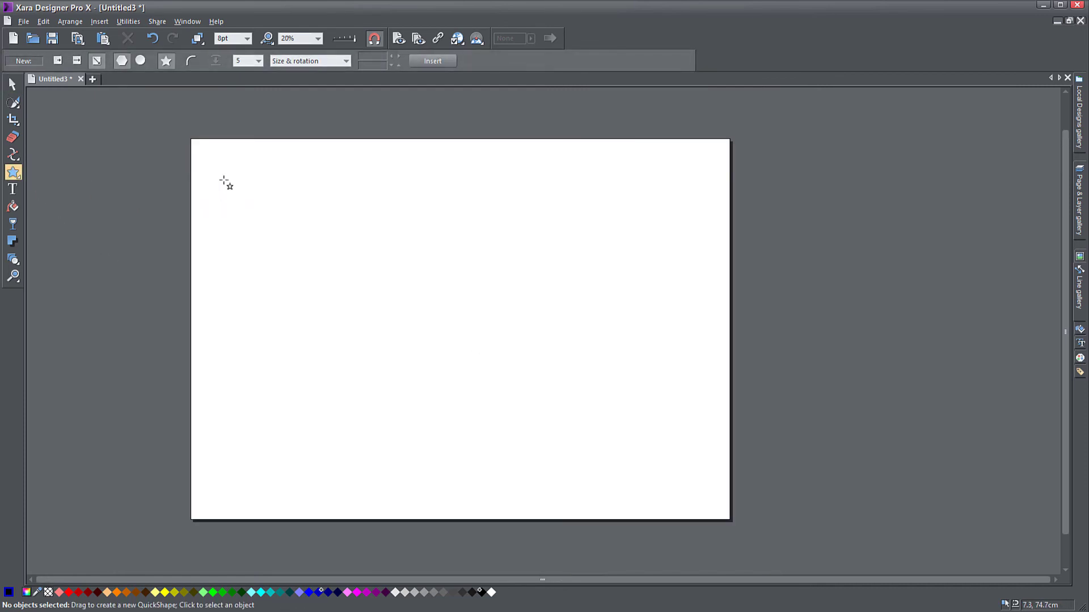
Draw eight five-point stars at the page's four corners and four side midpoints
{"action": "left_click_drag", "start_coordinate": [221, 175], "coordinate": [272, 210]}
{"action": "left_click_drag", "start_coordinate": [680, 165], "coordinate": [728, 205]}
{"action": "left_click_drag", "start_coordinate": [675, 468], "coordinate": [722, 517]}
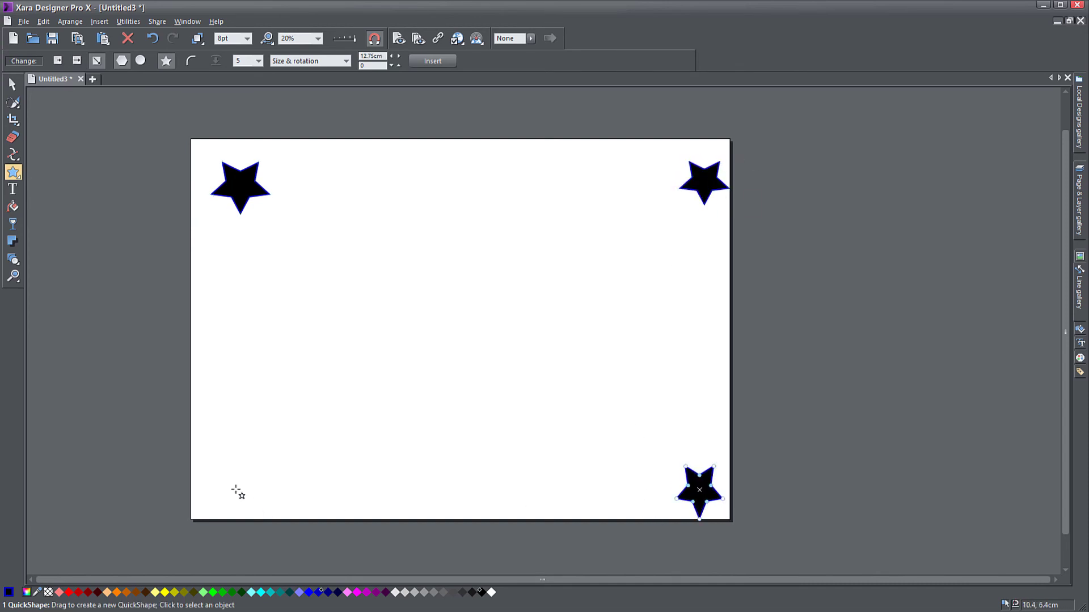
{"action": "left_click_drag", "start_coordinate": [211, 470], "coordinate": [263, 483]}
{"action": "left_click_drag", "start_coordinate": [223, 331], "coordinate": [260, 363]}
{"action": "left_click_drag", "start_coordinate": [449, 159], "coordinate": [507, 211]}
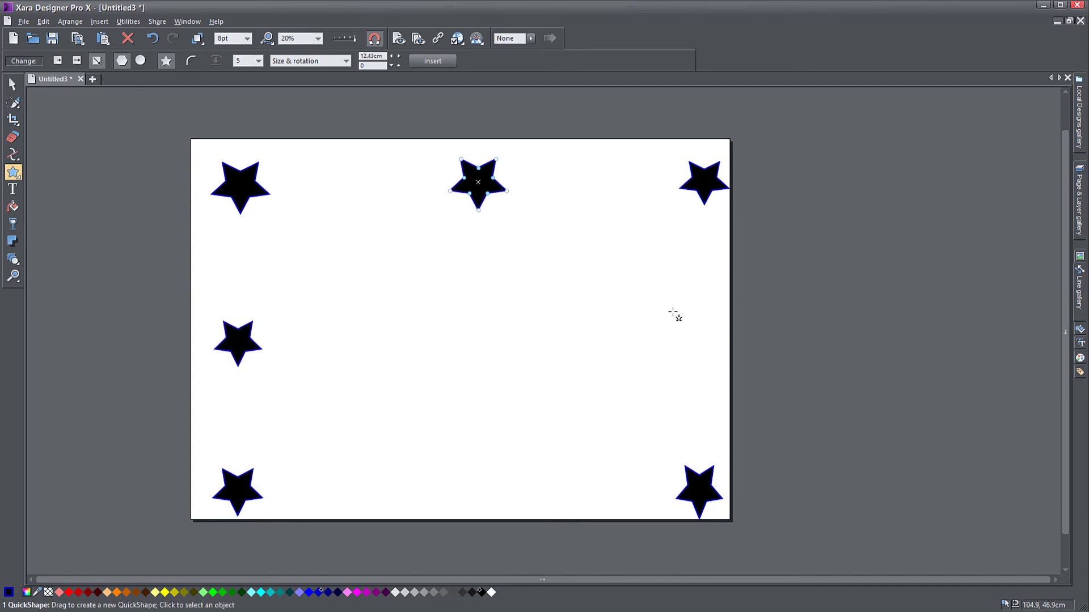
{"action": "left_click_drag", "start_coordinate": [682, 316], "coordinate": [732, 361]}
{"action": "left_click_drag", "start_coordinate": [464, 470], "coordinate": [507, 517]}
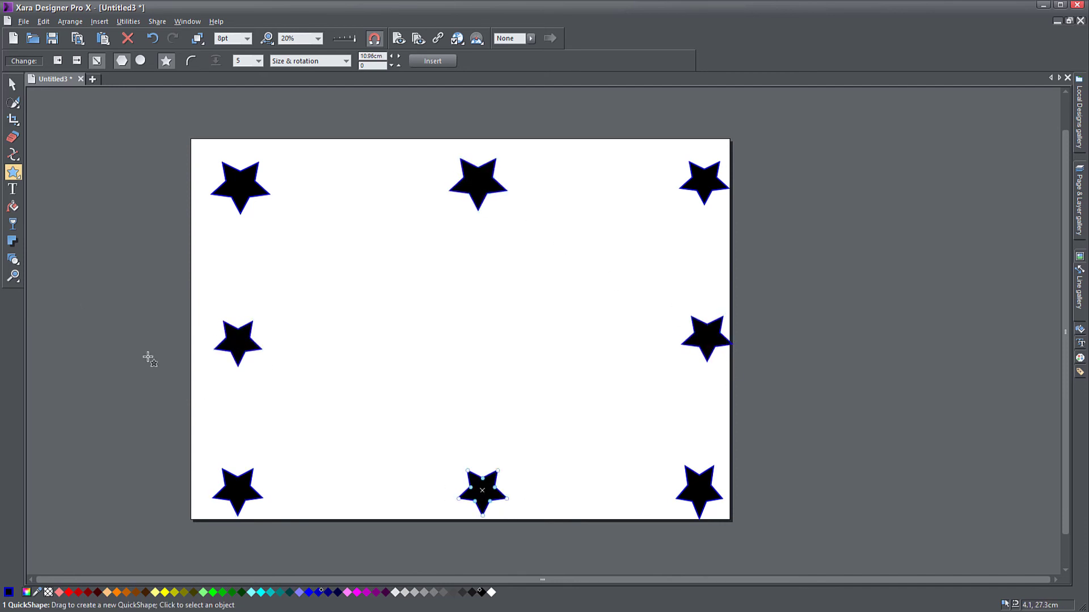
Fill the top row of stars with red, yellow and cyan, left to right
{"action": "left_click", "coordinate": [12, 84]}
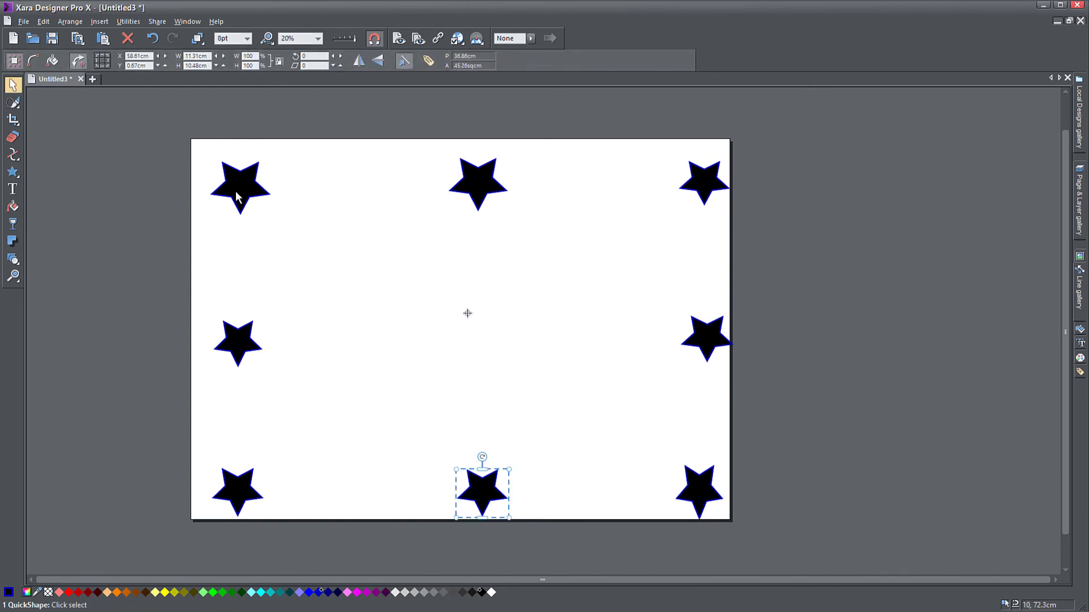
{"action": "left_click", "coordinate": [236, 190]}
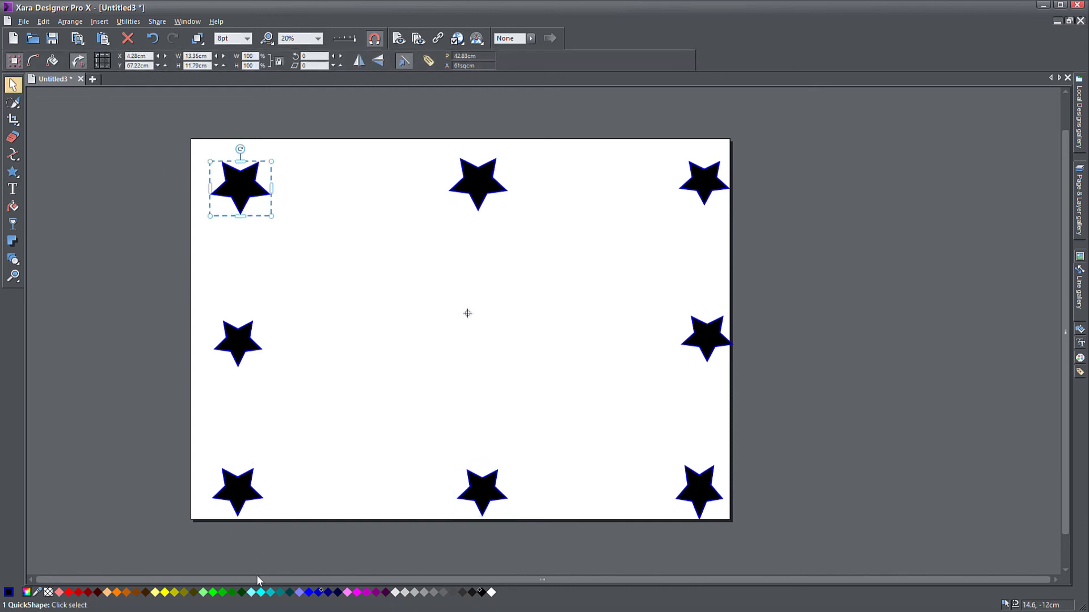
{"action": "left_click", "coordinate": [69, 592]}
{"action": "left_click", "coordinate": [489, 198]}
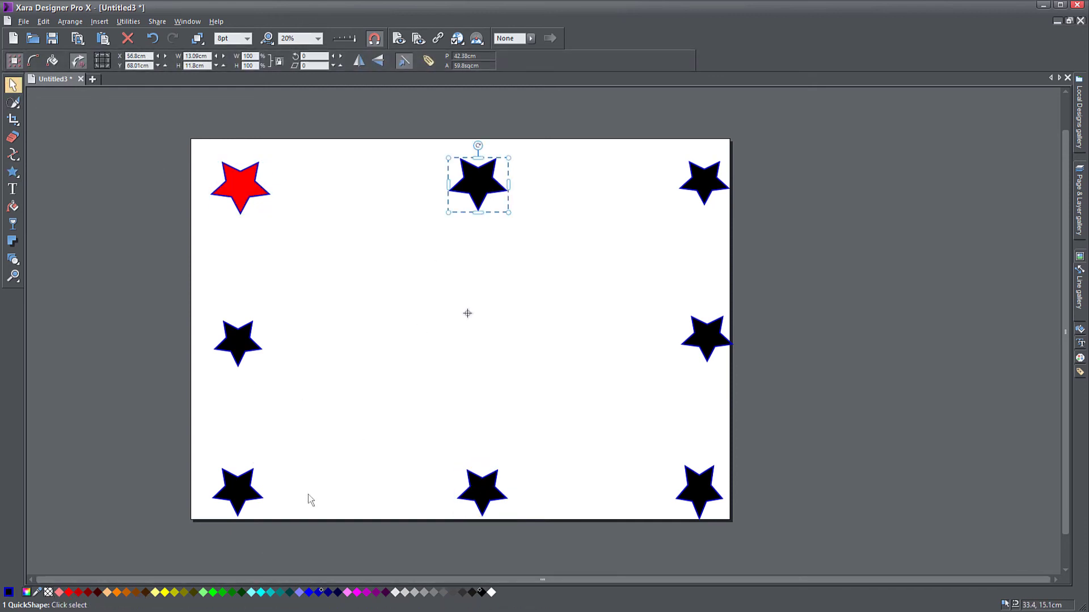
{"action": "left_click", "coordinate": [165, 593]}
{"action": "left_click", "coordinate": [702, 200]}
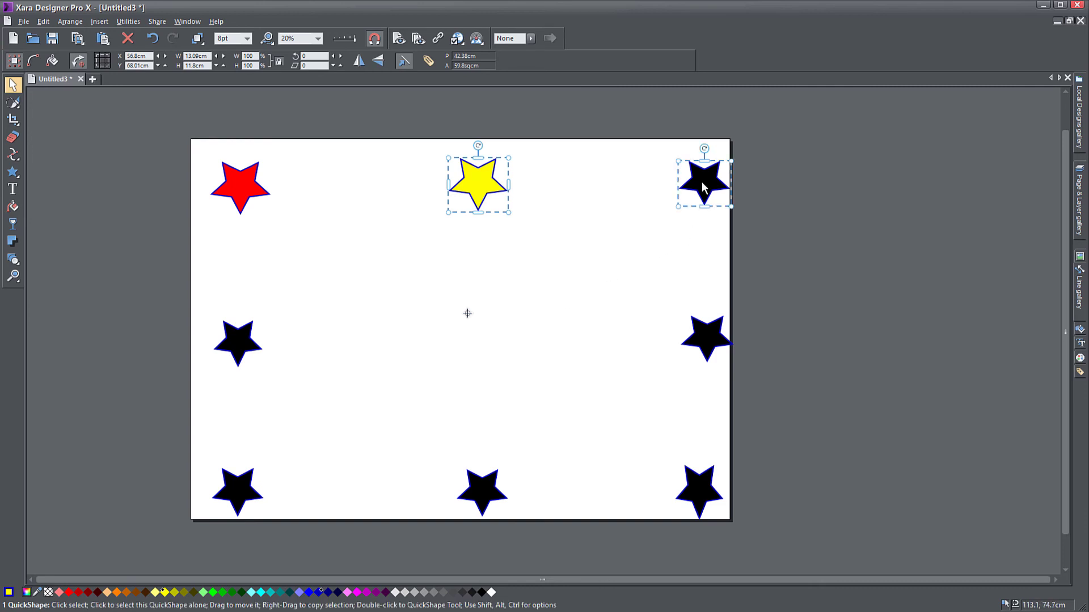
{"action": "left_click", "coordinate": [270, 592]}
Colour the remaining stars pink, olive, light cyan and dark orange clockwise, leaving the left-middle star black
{"action": "key", "text": "Tab"}
{"action": "left_click", "coordinate": [347, 592]}
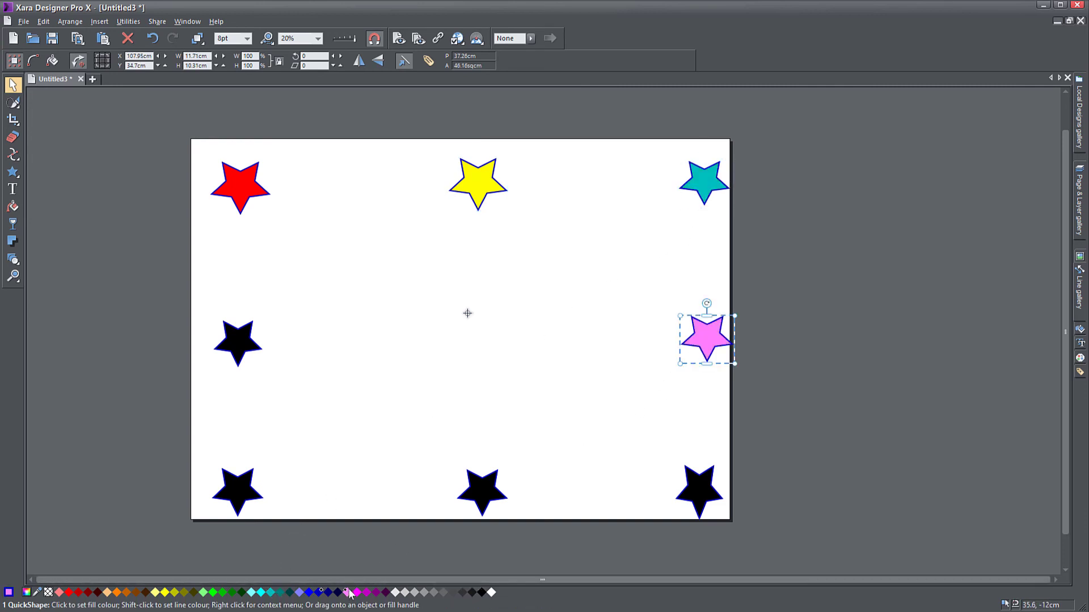
{"action": "left_click", "coordinate": [696, 494]}
{"action": "left_click", "coordinate": [179, 593]}
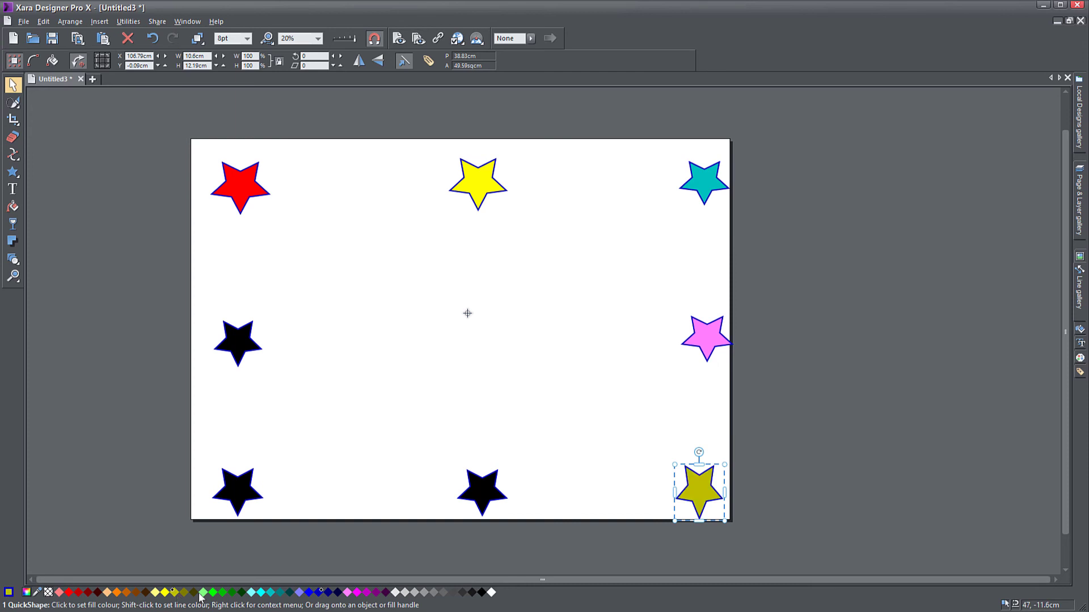
{"action": "key", "text": "Tab"}
{"action": "left_click", "coordinate": [251, 592]}
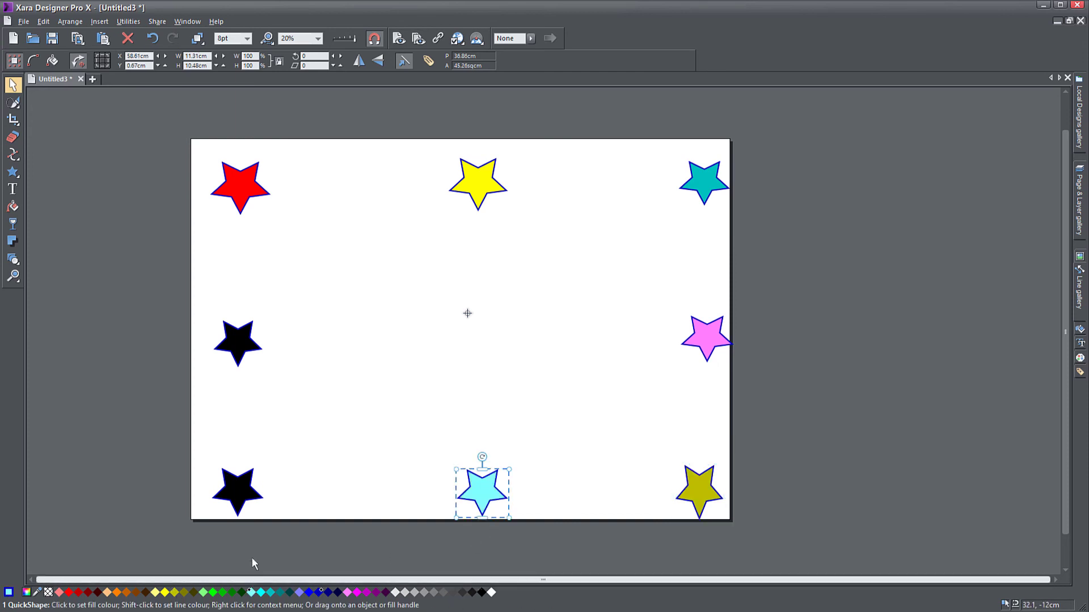
{"action": "key", "text": "Tab"}
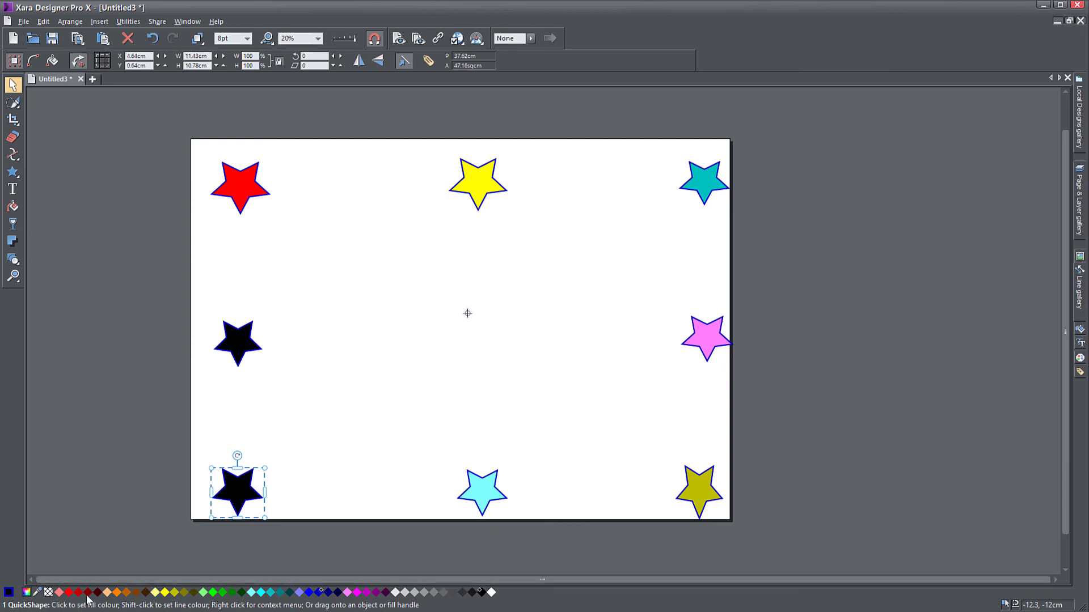
{"action": "left_click", "coordinate": [128, 593]}
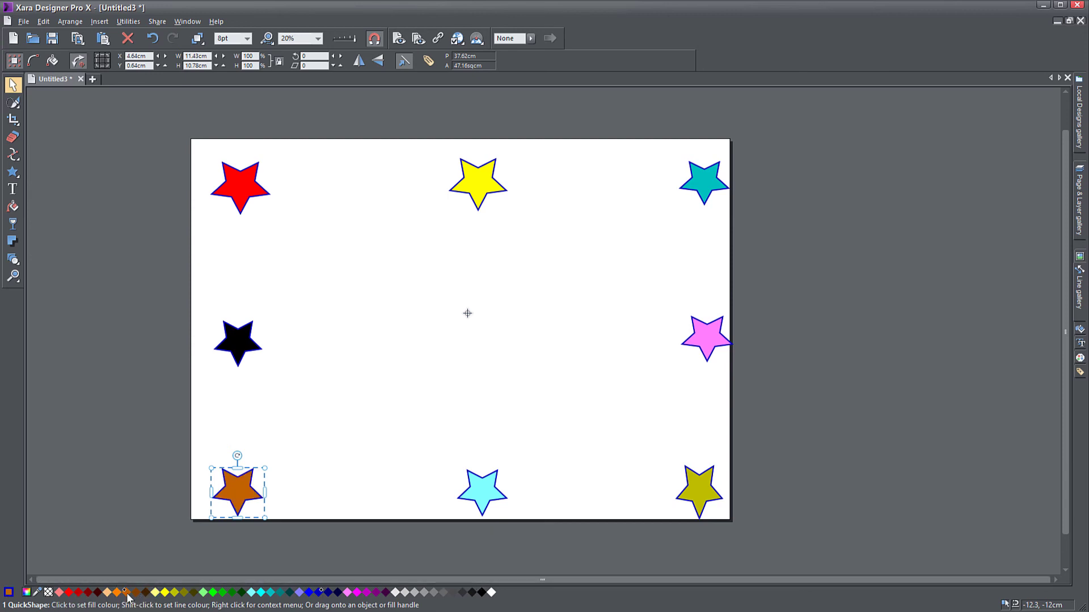
Blend the red star around through the other coloured stars, then try blending black into red
{"action": "left_click", "coordinate": [13, 259]}
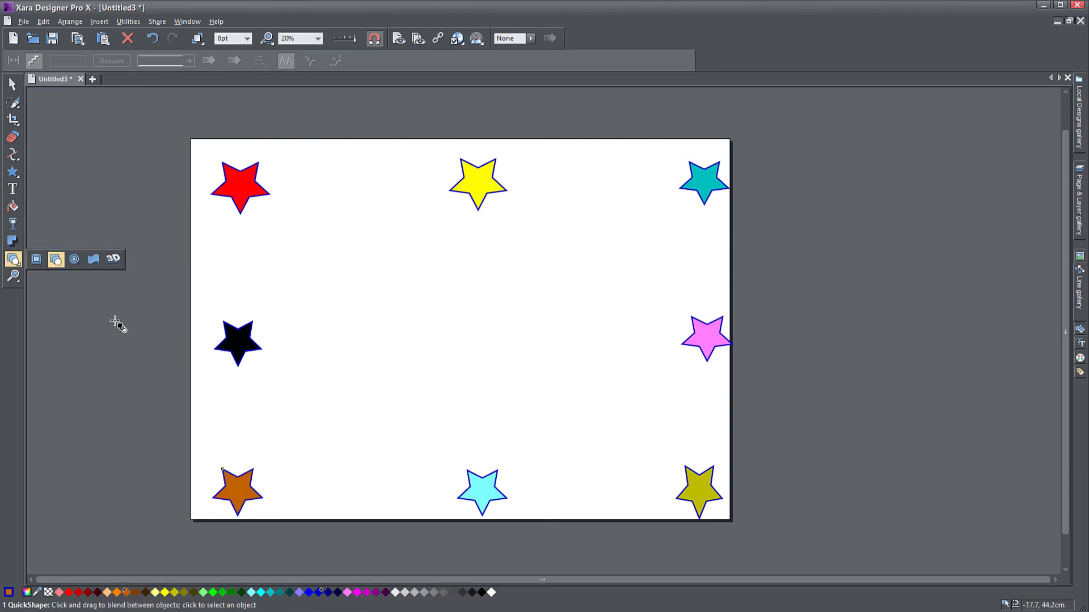
{"action": "left_click_drag", "start_coordinate": [249, 190], "coordinate": [224, 291]}
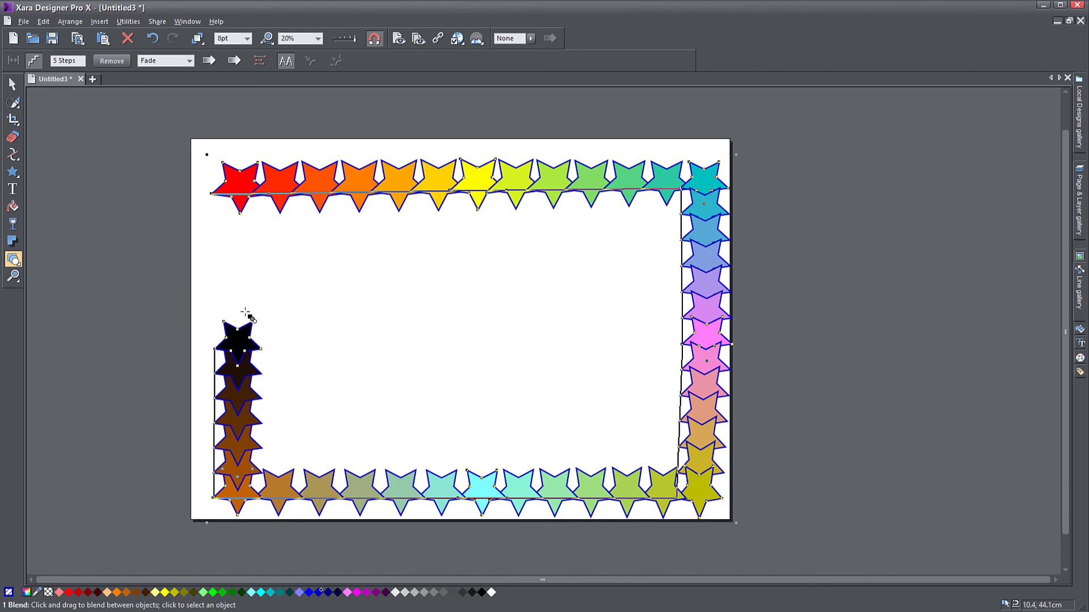
{"action": "left_click_drag", "start_coordinate": [241, 340], "coordinate": [238, 184]}
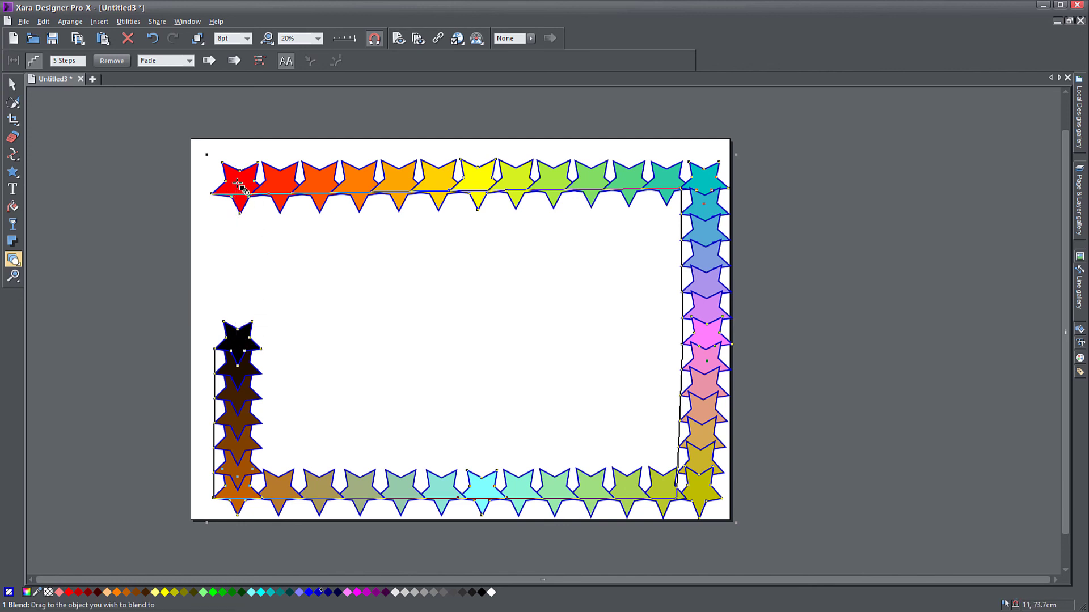
Draw a new green star just below the red star
{"action": "key", "text": "F2"}
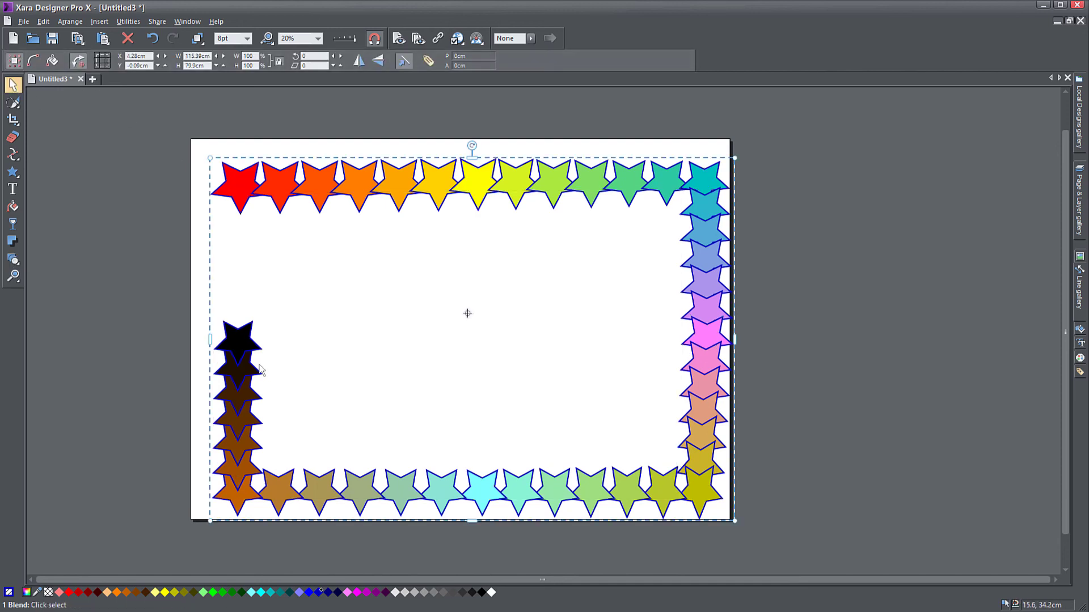
{"action": "left_click", "coordinate": [12, 172]}
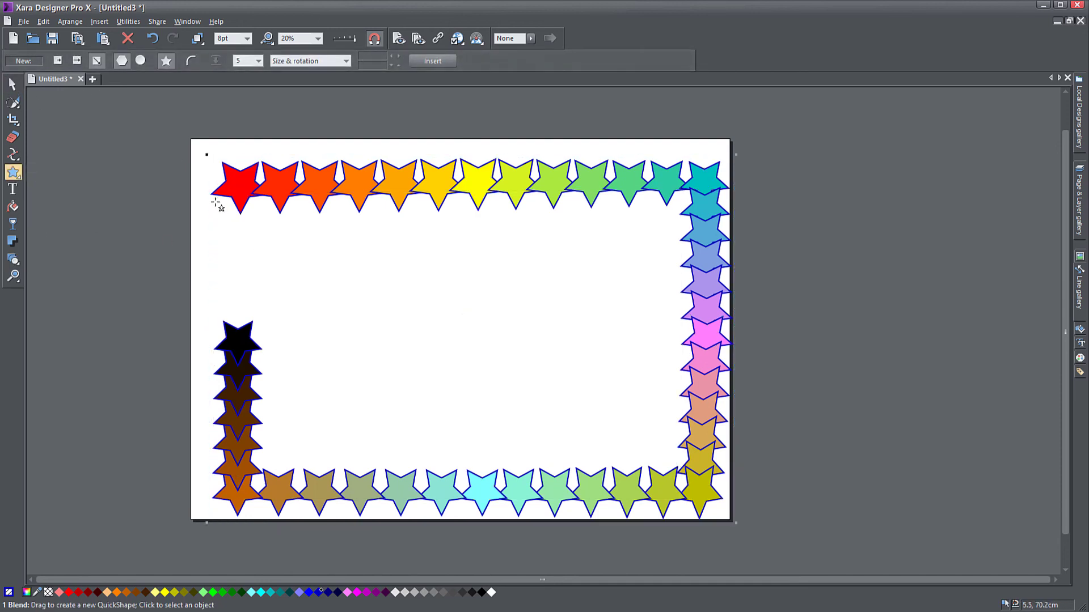
{"action": "left_click_drag", "start_coordinate": [214, 205], "coordinate": [266, 244]}
{"action": "left_click", "coordinate": [13, 84]}
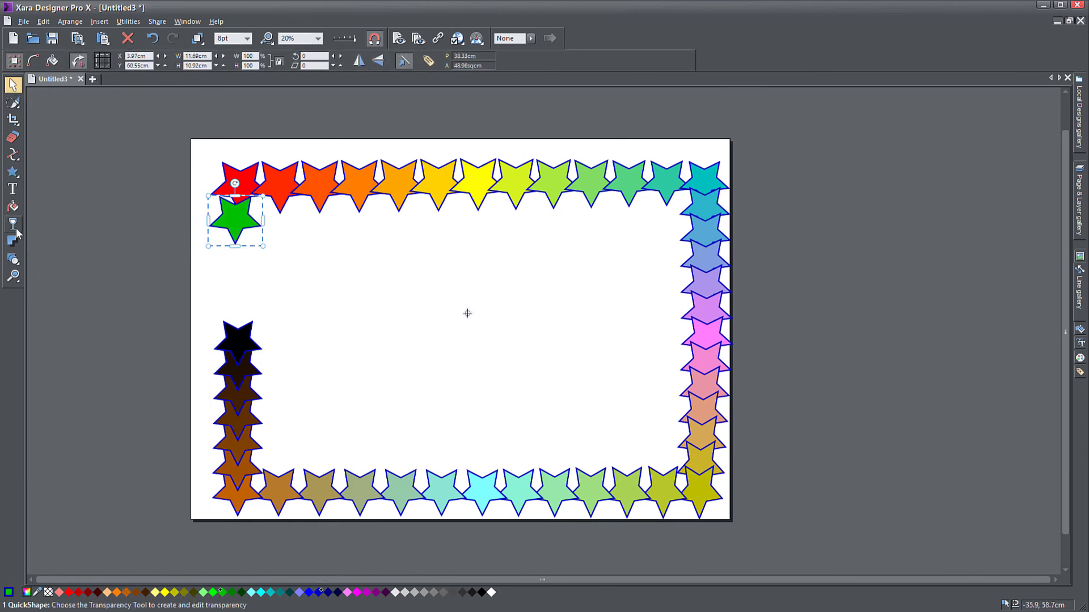
Blend the black star up to the green star and move the border up and left
{"action": "left_click", "coordinate": [12, 259]}
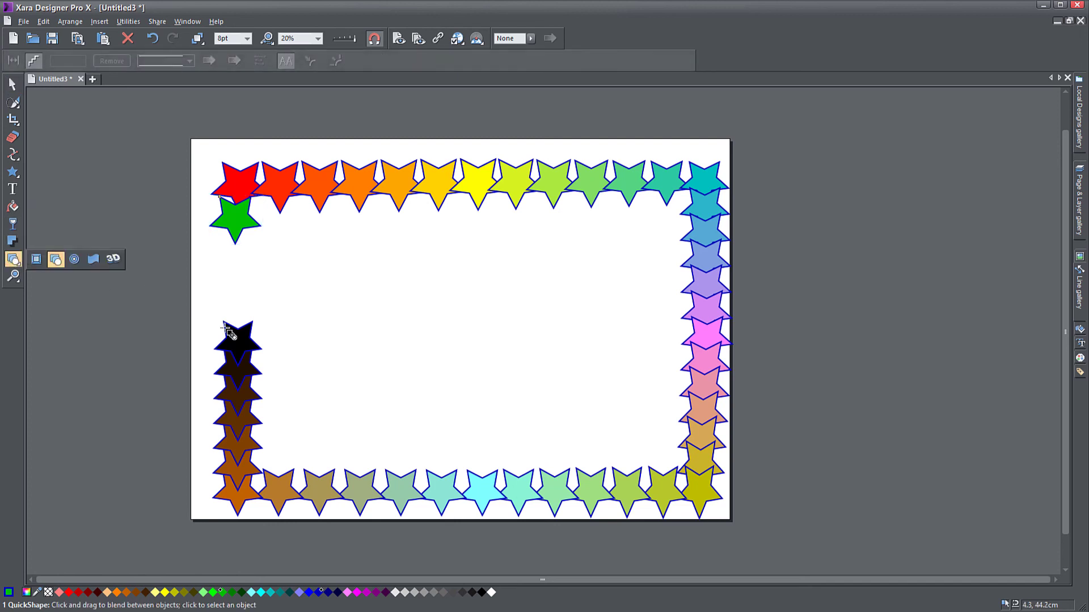
{"action": "left_click_drag", "start_coordinate": [235, 329], "coordinate": [237, 219]}
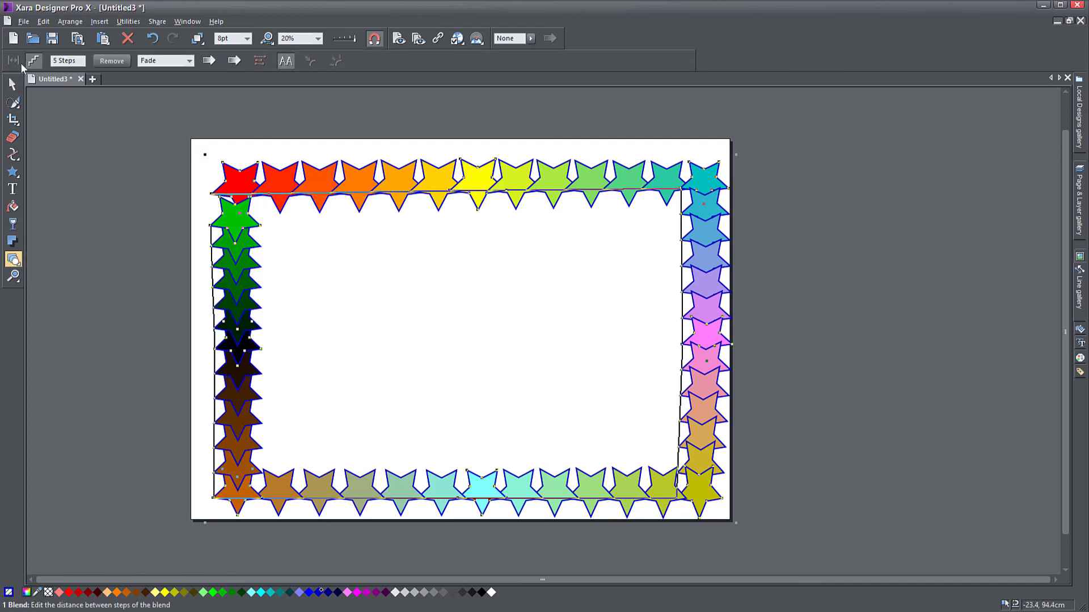
{"action": "left_click", "coordinate": [12, 84]}
{"action": "left_click_drag", "start_coordinate": [294, 193], "coordinate": [287, 177]}
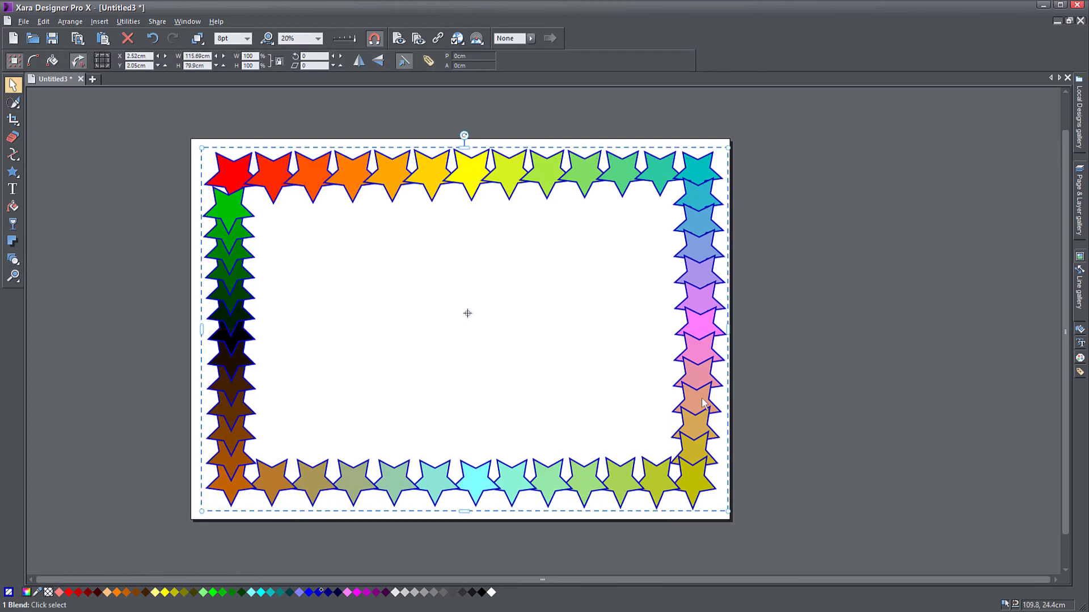
Narrow the star border slightly and replace its pink with a new grey-olive swatch colour
{"action": "mouse_move", "coordinate": [728, 329]}
{"action": "left_mouse_down"}
{"action": "mouse_move", "coordinate": [547, 329]}
{"action": "mouse_move", "coordinate": [716, 333]}
{"action": "left_mouse_up"}
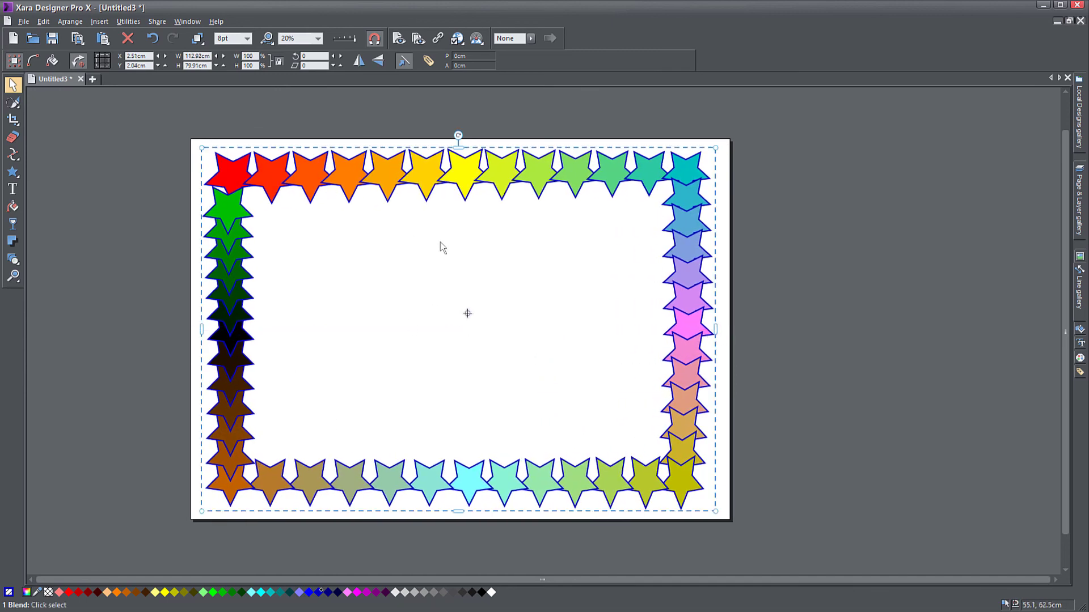
{"action": "left_click", "coordinate": [435, 593]}
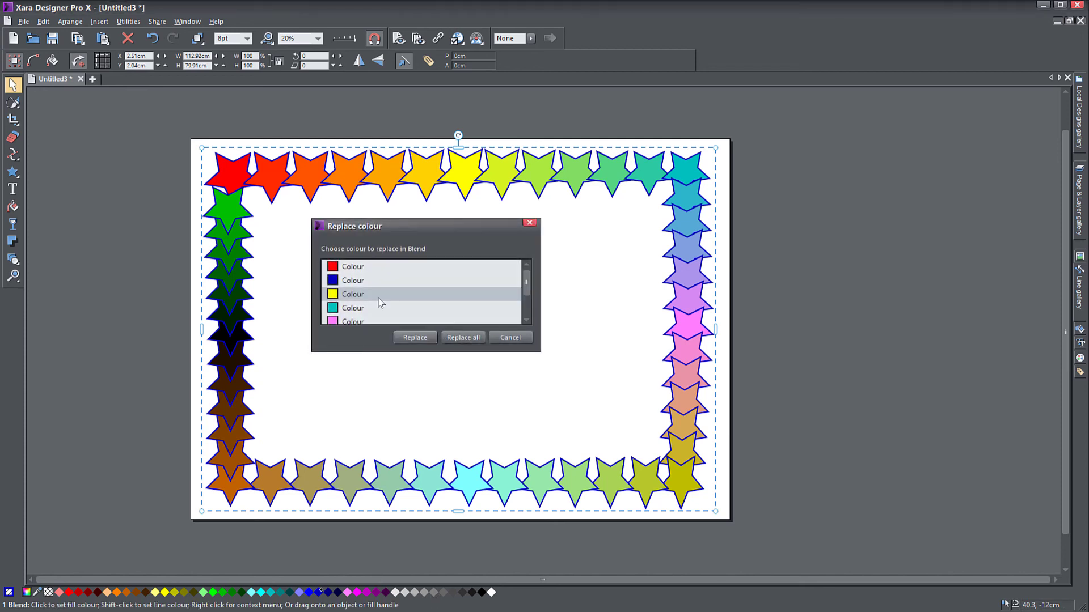
{"action": "mouse_move", "coordinate": [524, 291]}
{"action": "left_mouse_down"}
{"action": "mouse_move", "coordinate": [526, 305]}
{"action": "mouse_move", "coordinate": [529, 291]}
{"action": "left_mouse_up"}
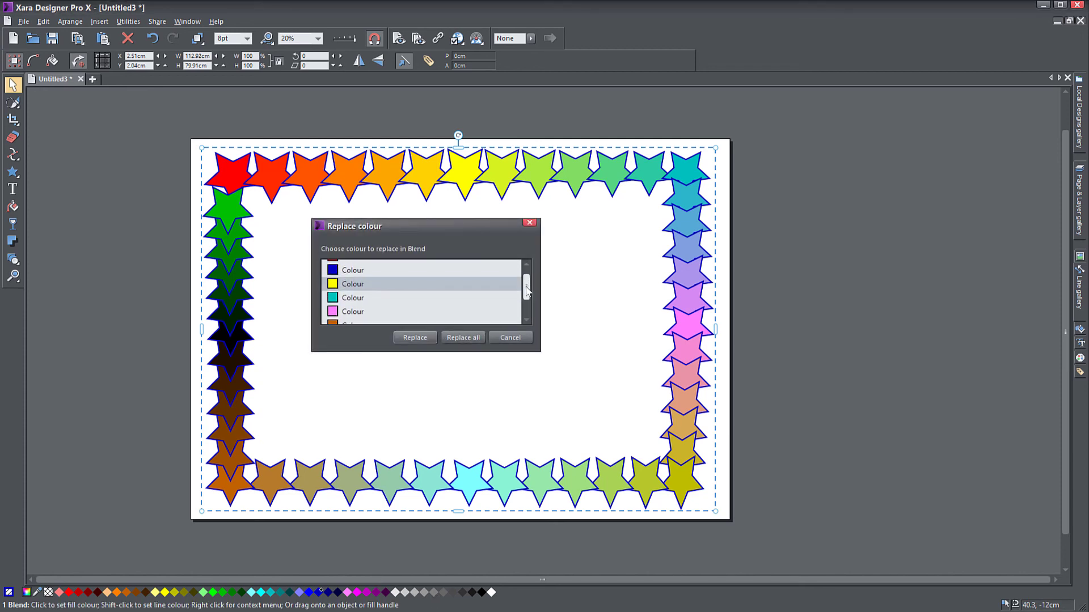
{"action": "left_click", "coordinate": [341, 303]}
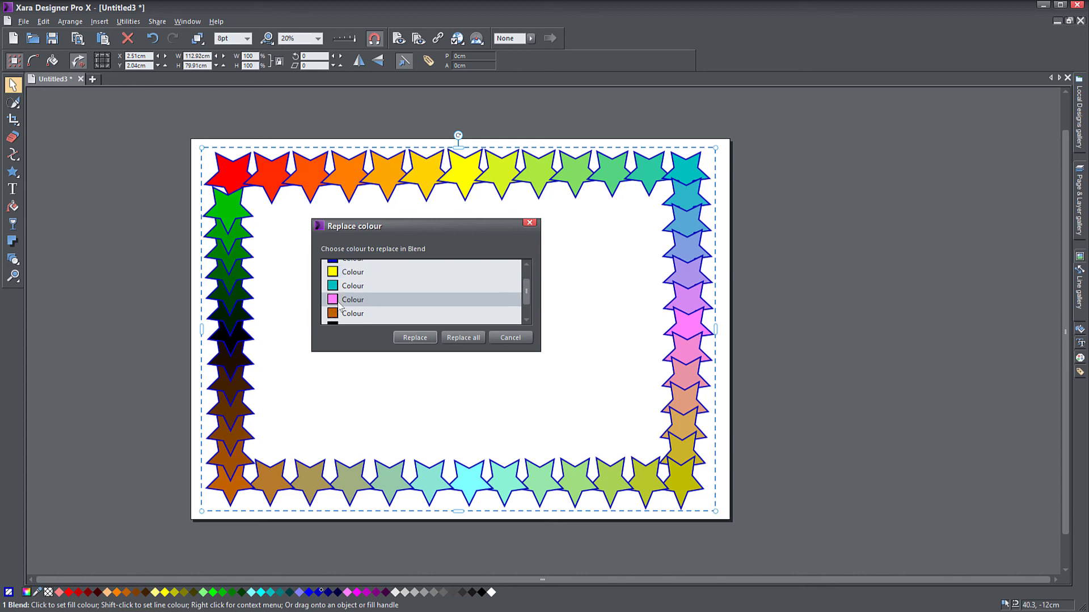
{"action": "left_click", "coordinate": [422, 340]}
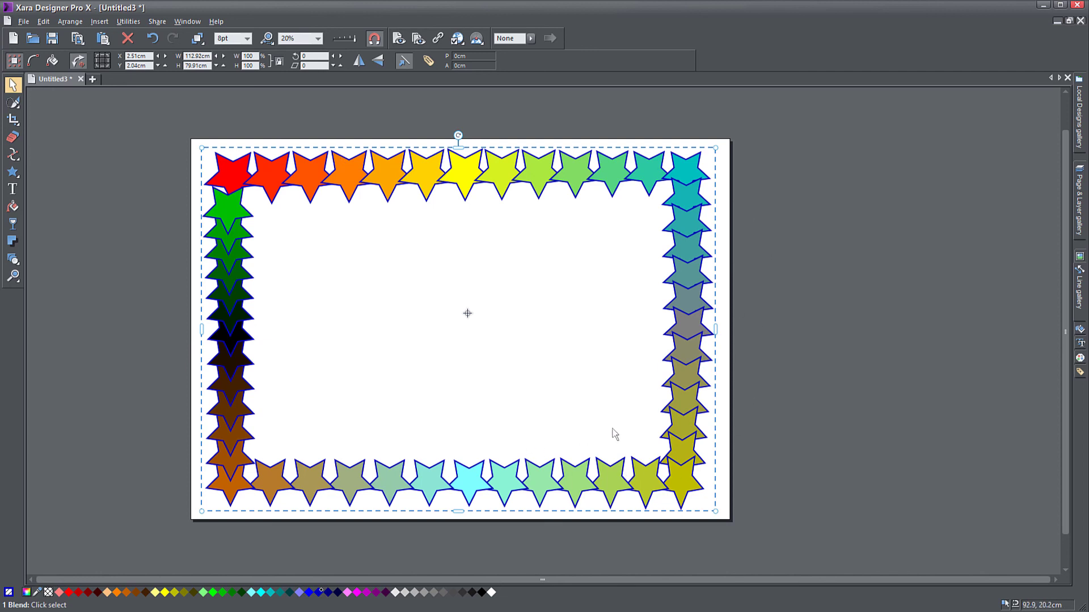
Reduce the star border's height from 79.91cm to 73.31cm and shift it right
{"action": "left_click_drag", "start_coordinate": [458, 513], "coordinate": [458, 497]}
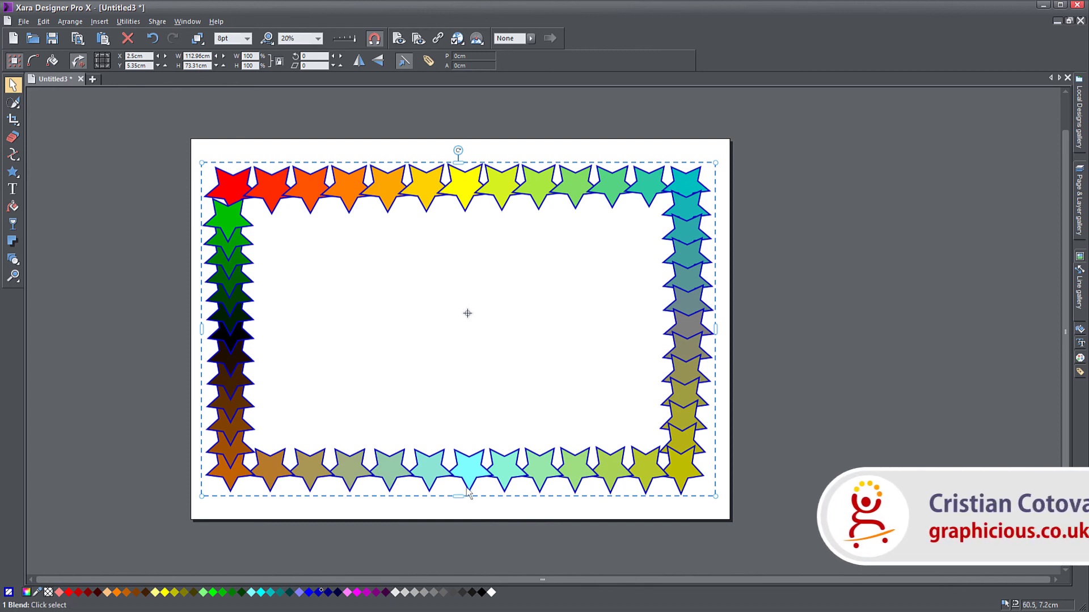
{"action": "left_click_drag", "start_coordinate": [469, 475], "coordinate": [474, 471]}
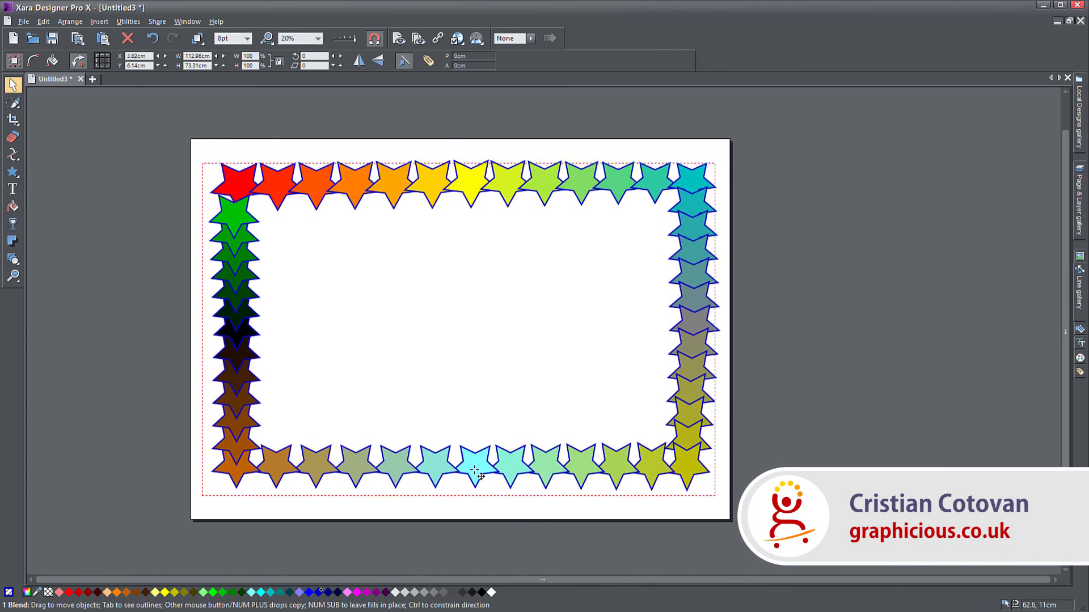